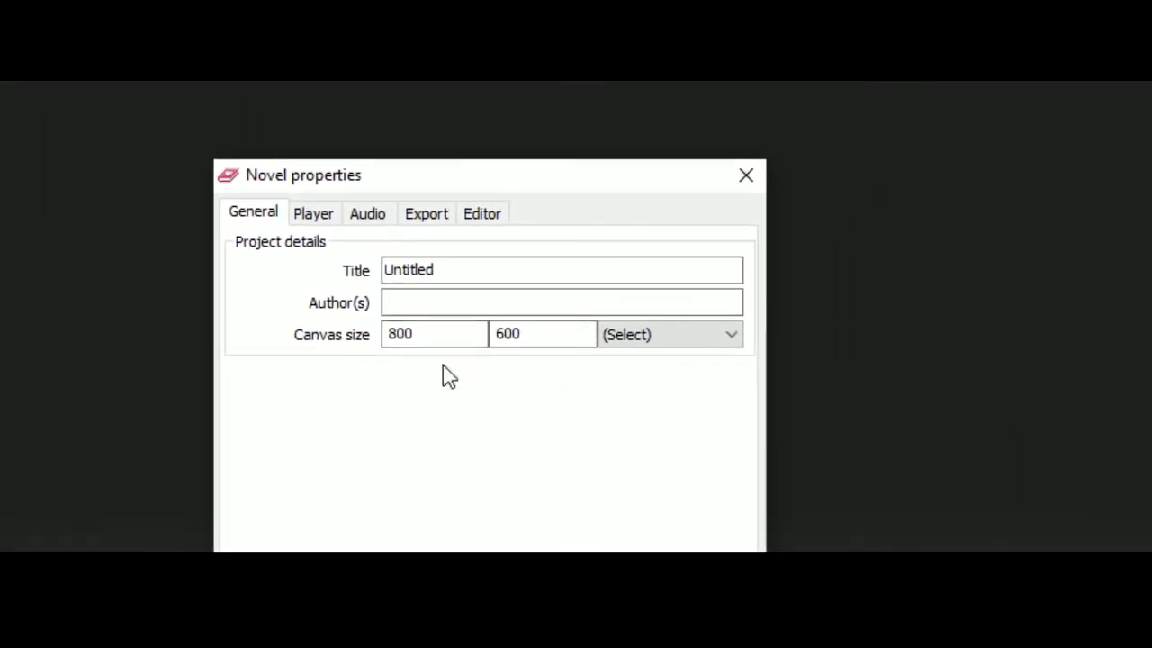
Choose 1024 x 600 as the novel's canvas size and apply it.
click(648, 341)
click(668, 412)
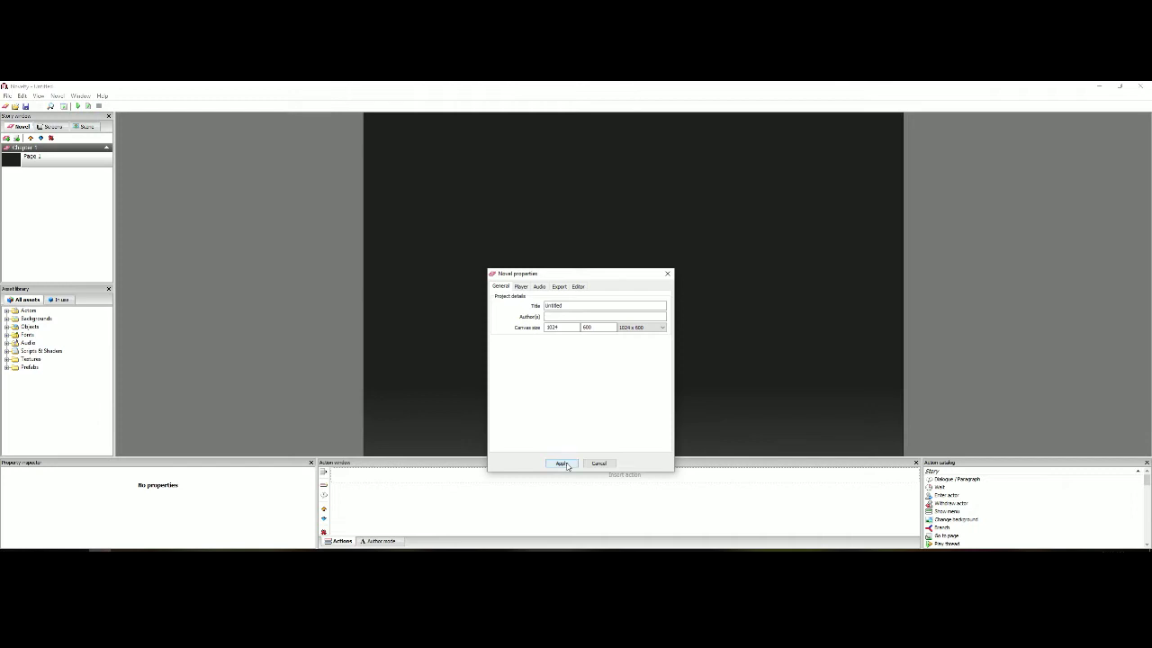
click(563, 464)
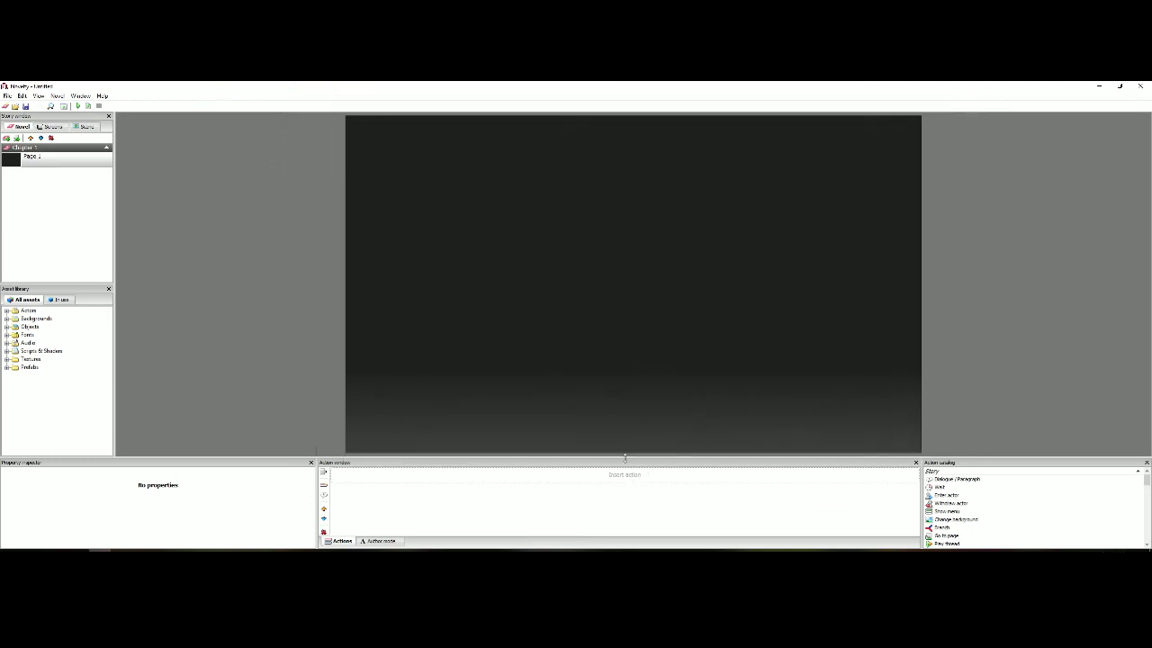
Make the stage taller and hide the action window, property inspector and action catalog panels.
drag(625, 458, 625, 494)
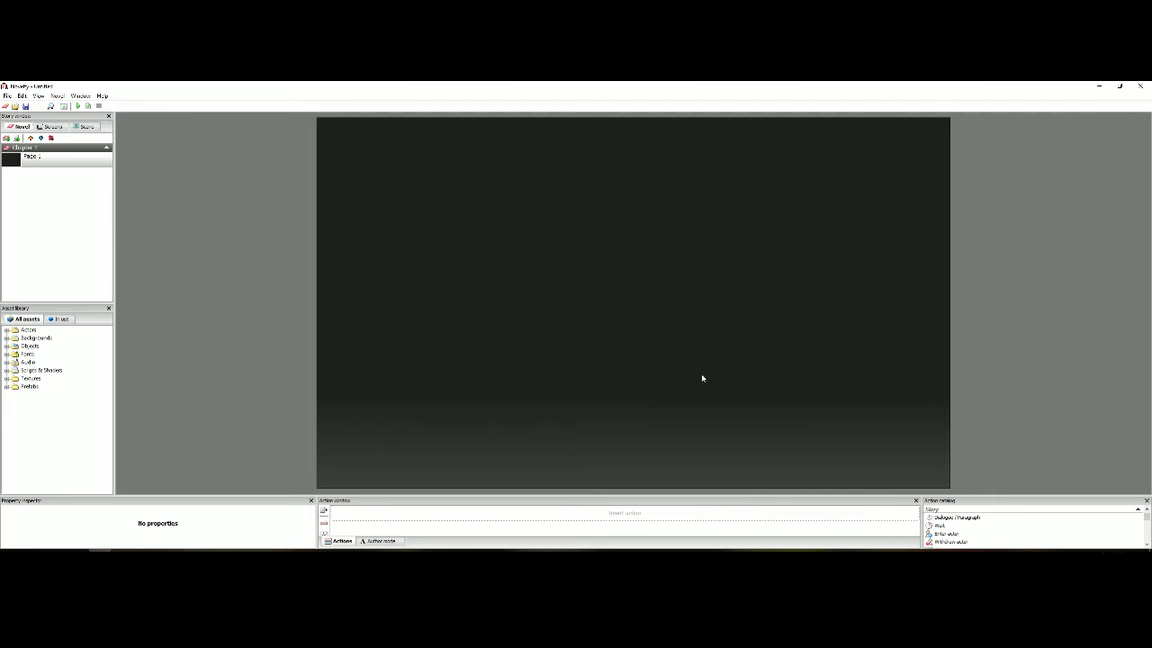
click(915, 500)
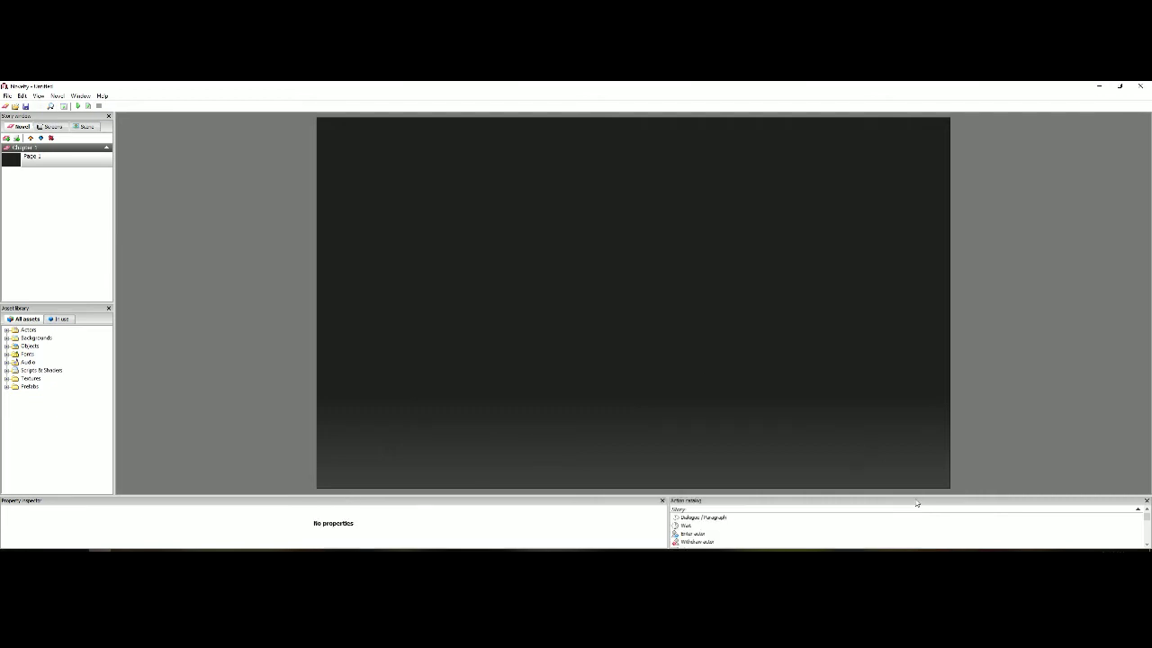
click(662, 501)
click(1146, 500)
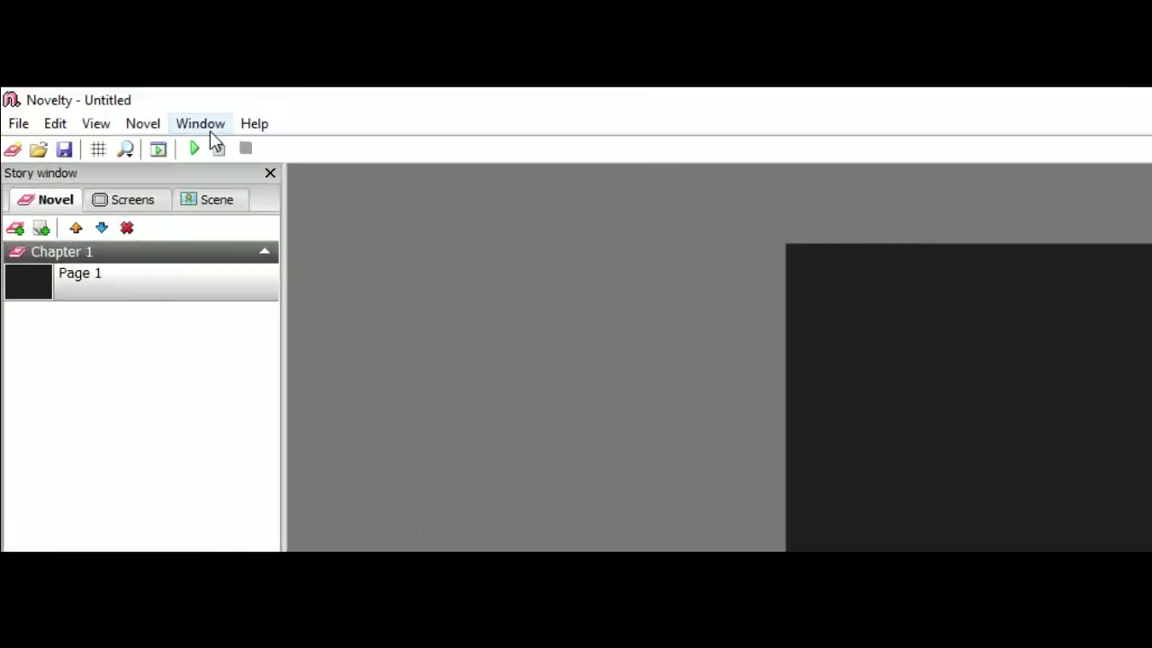
Show the property inspector and action window panels again.
click(81, 96)
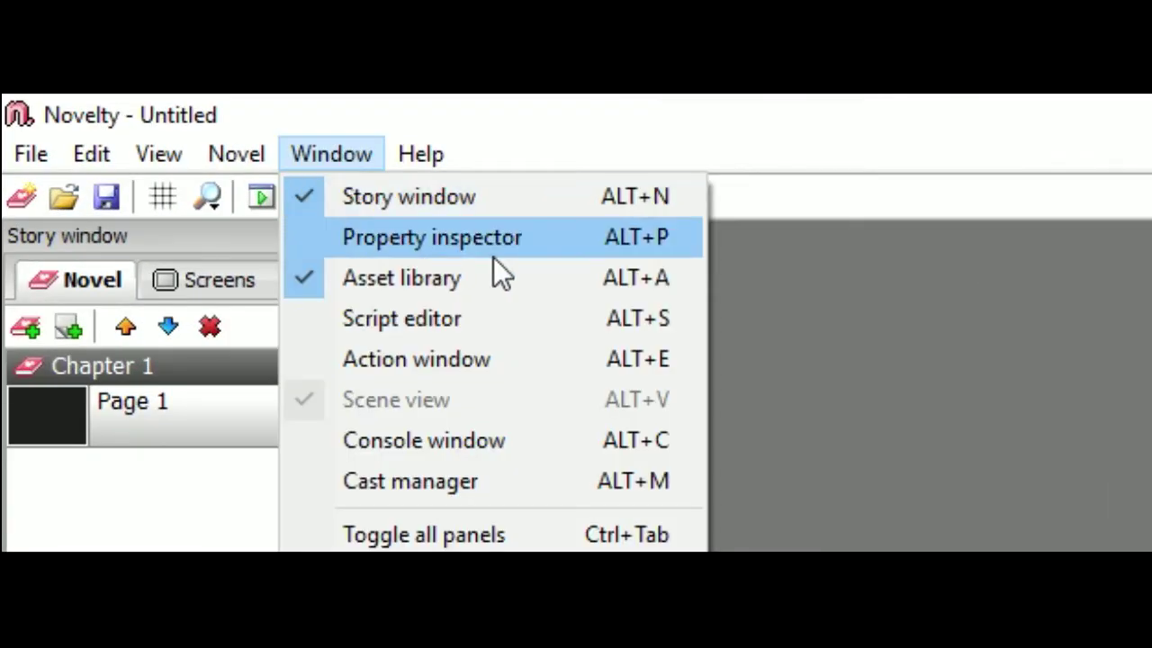
click(505, 256)
click(364, 168)
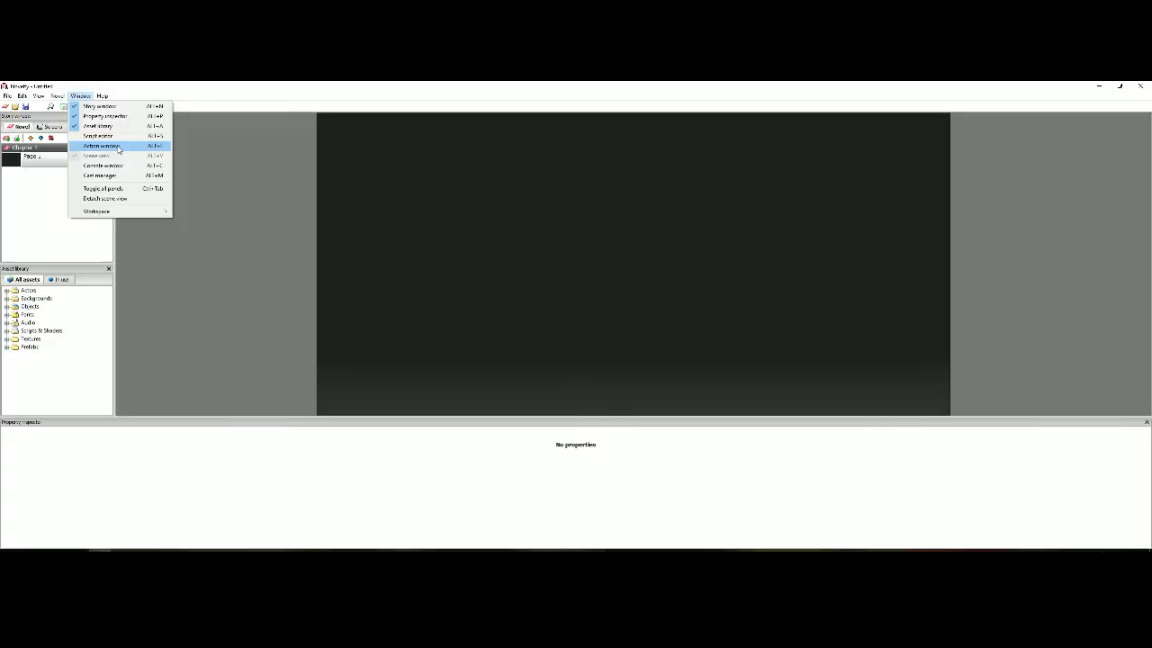
click(450, 358)
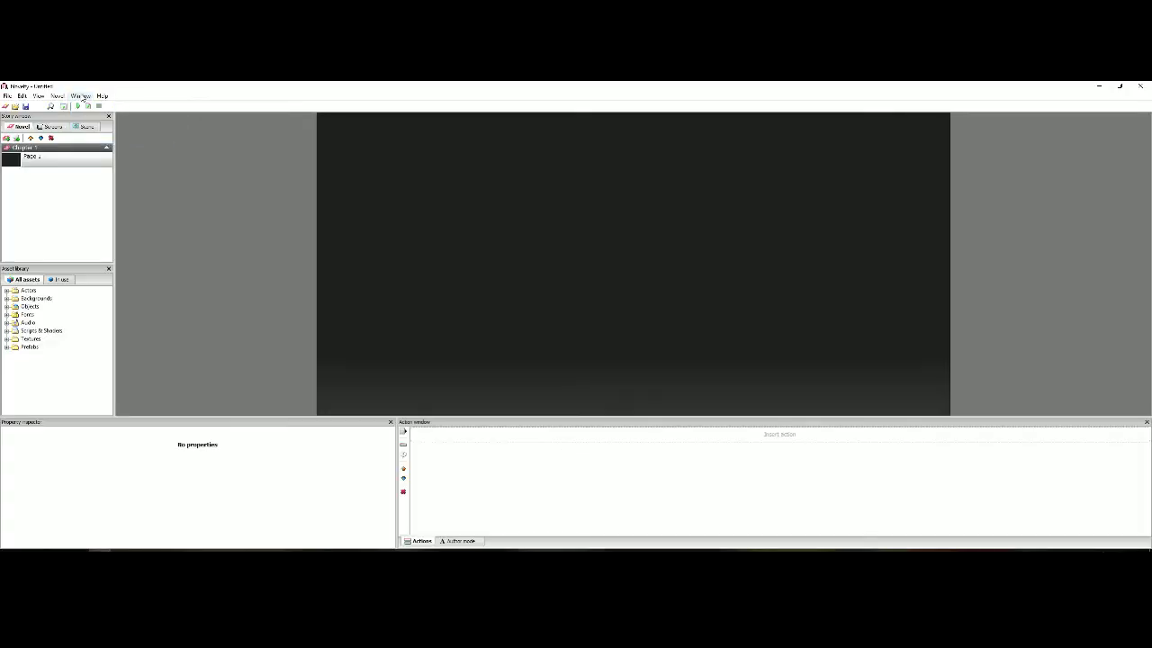
Restore the default workspace, heighten the stage, and swap the action catalog with the action window.
click(331, 154)
click(80, 95)
click(80, 96)
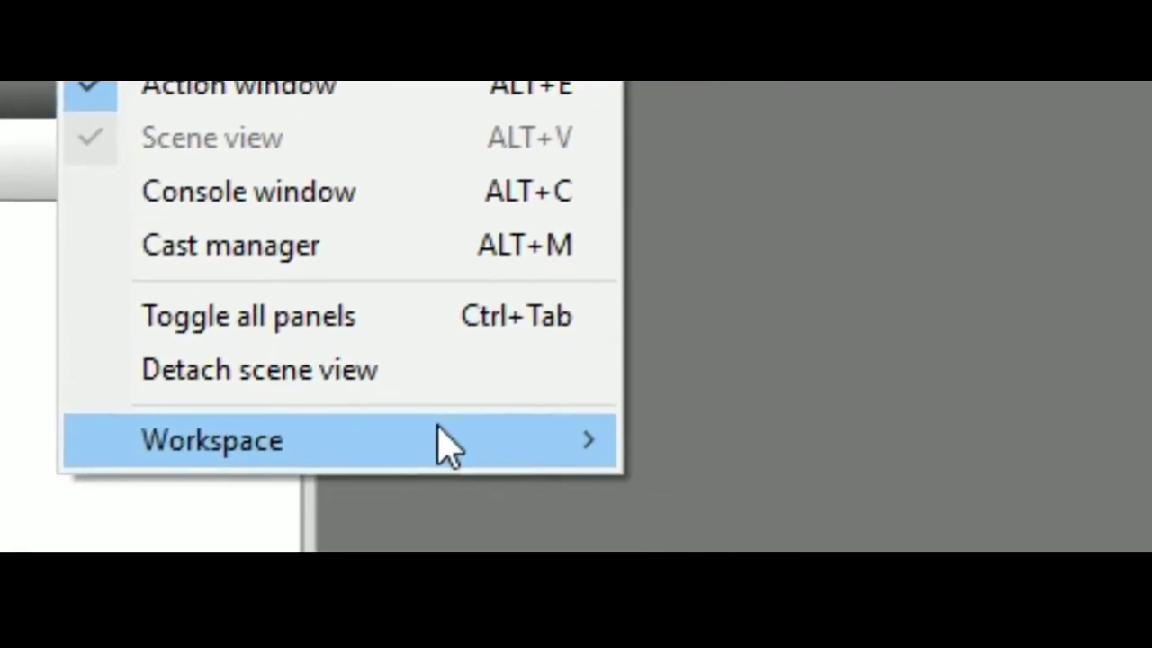
mouse_move(540, 309)
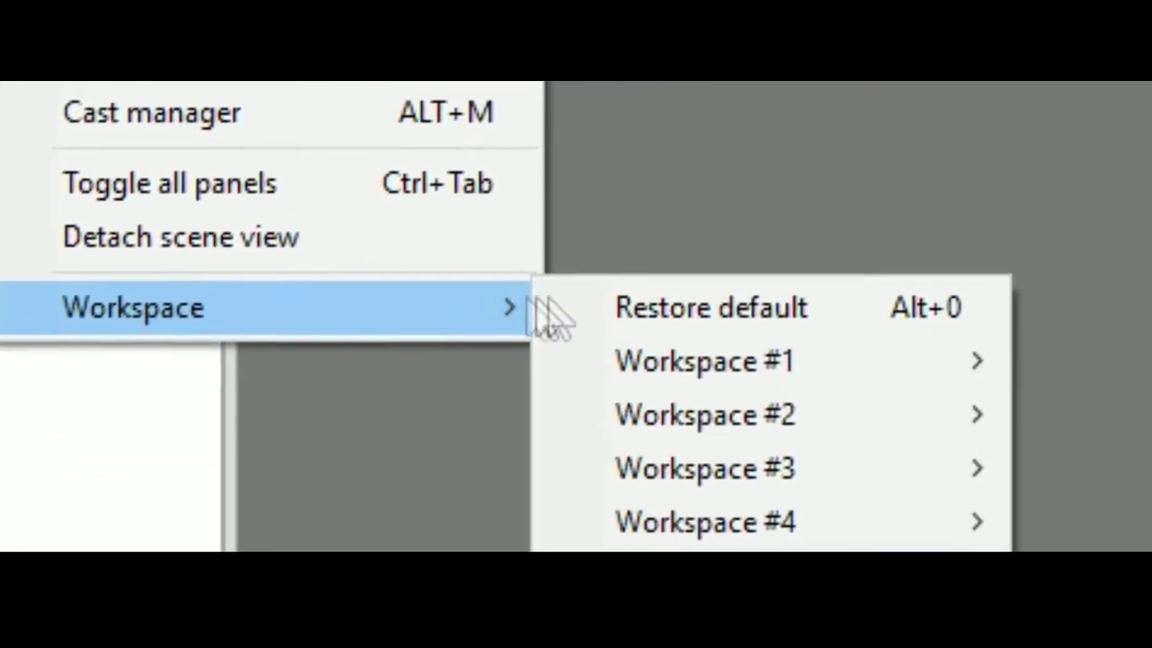
click(617, 208)
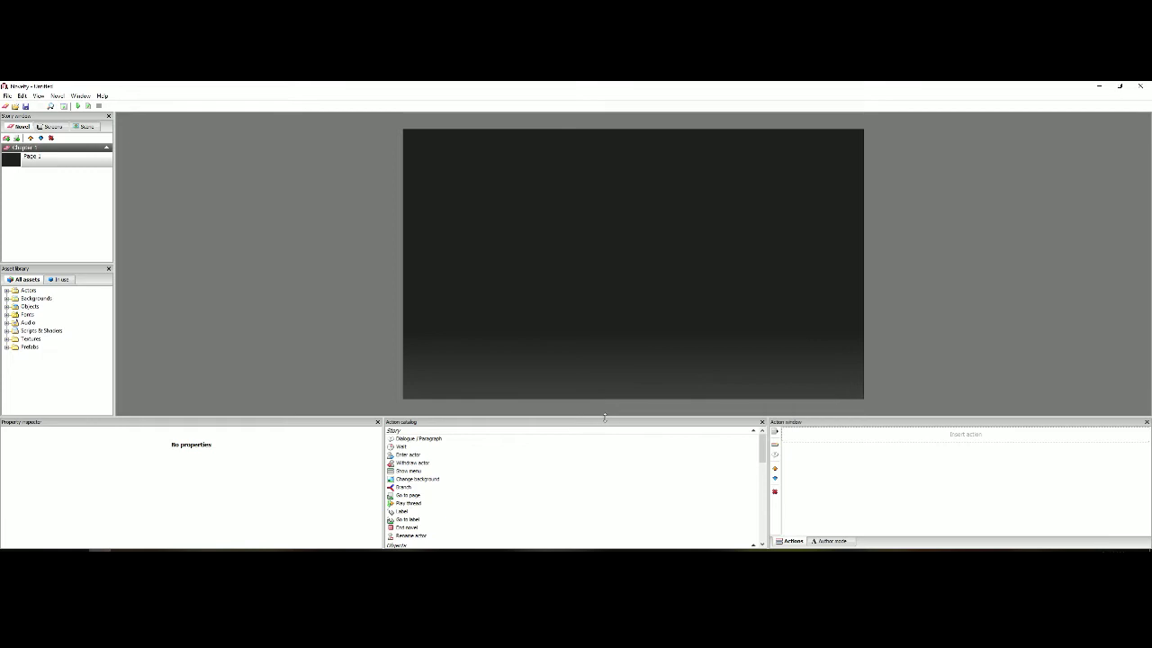
drag(605, 421, 609, 465)
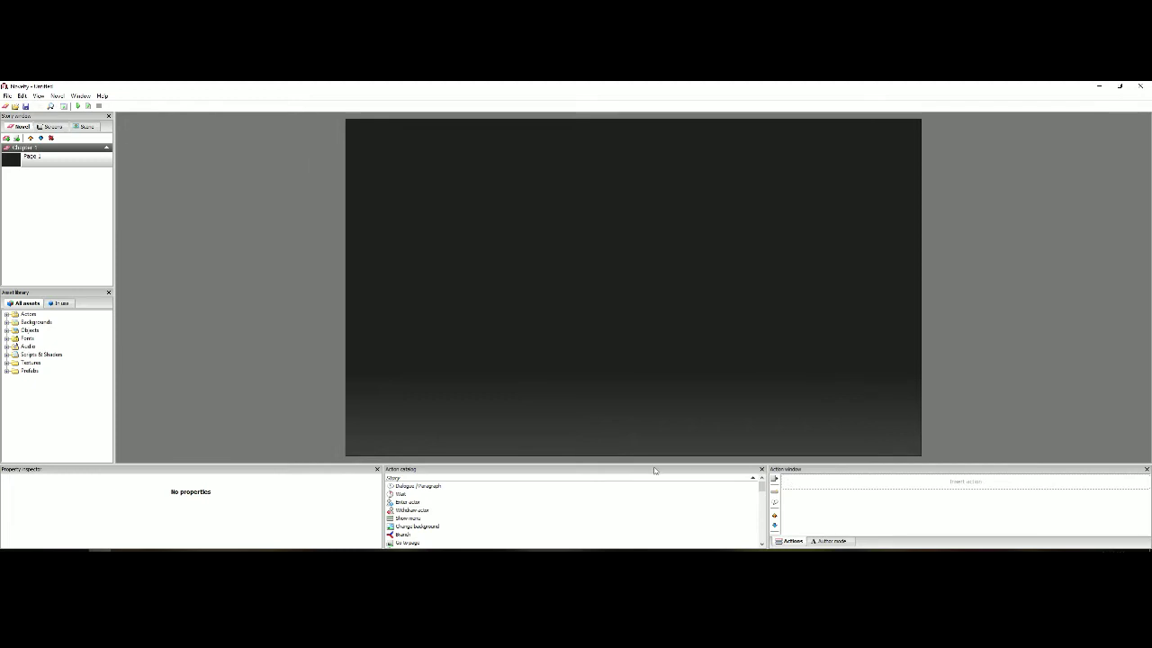
drag(654, 470, 1112, 482)
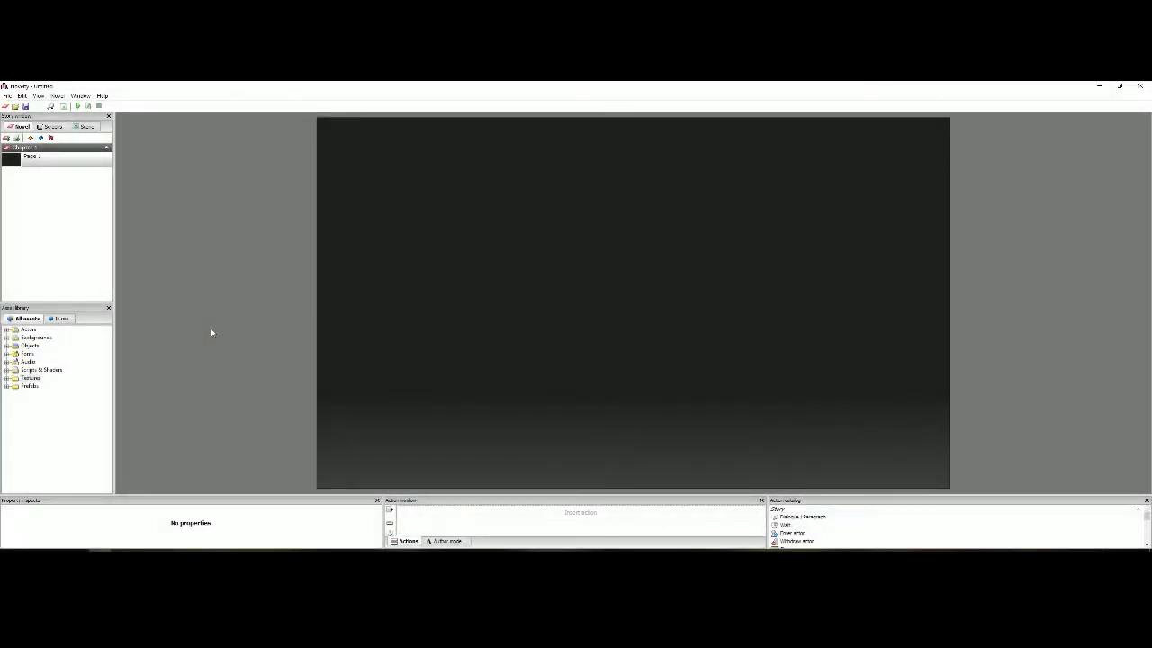
click(8, 95)
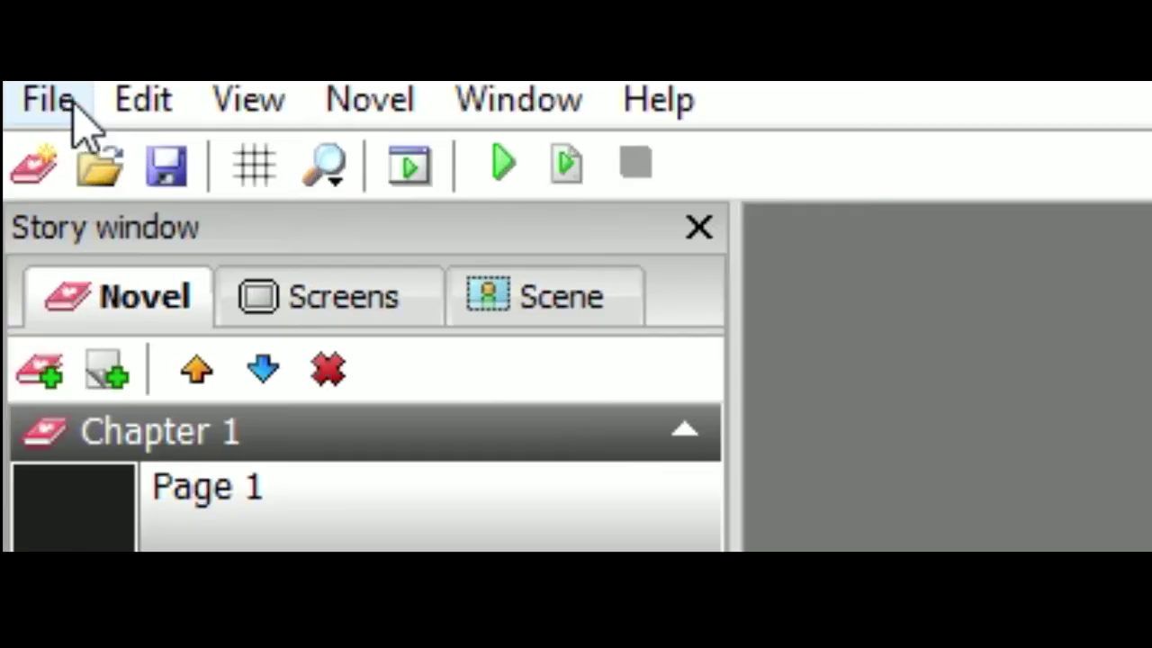
Start and cancel an Images import, then find Higurashi classic (63) under Textures.
click(72, 107)
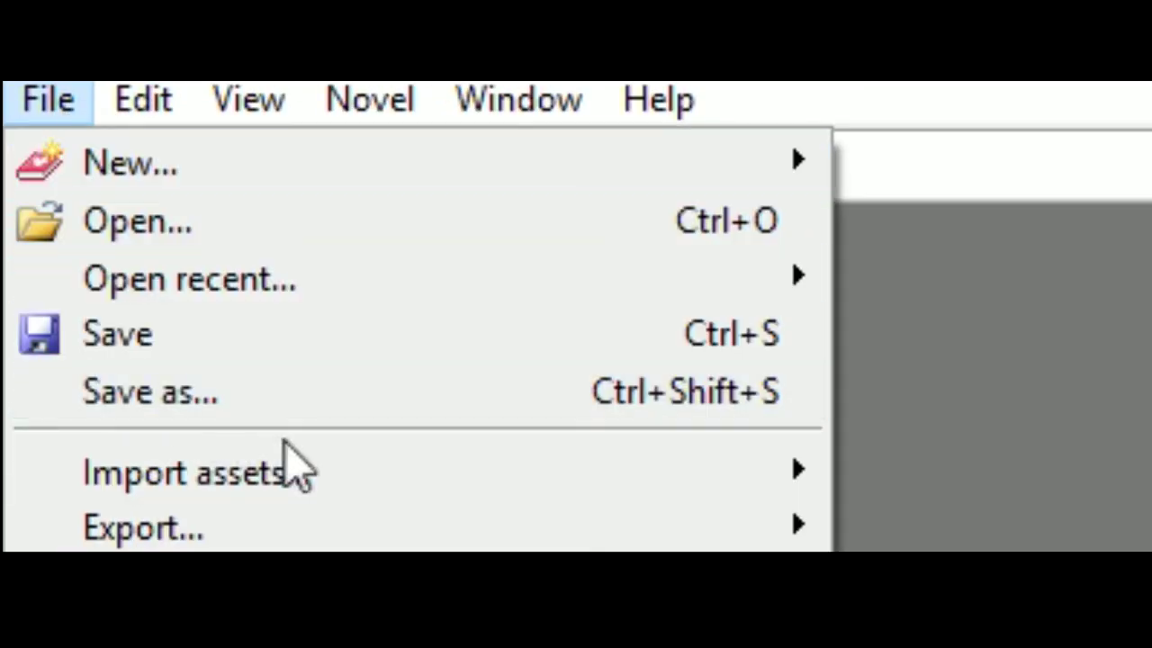
mouse_move(651, 493)
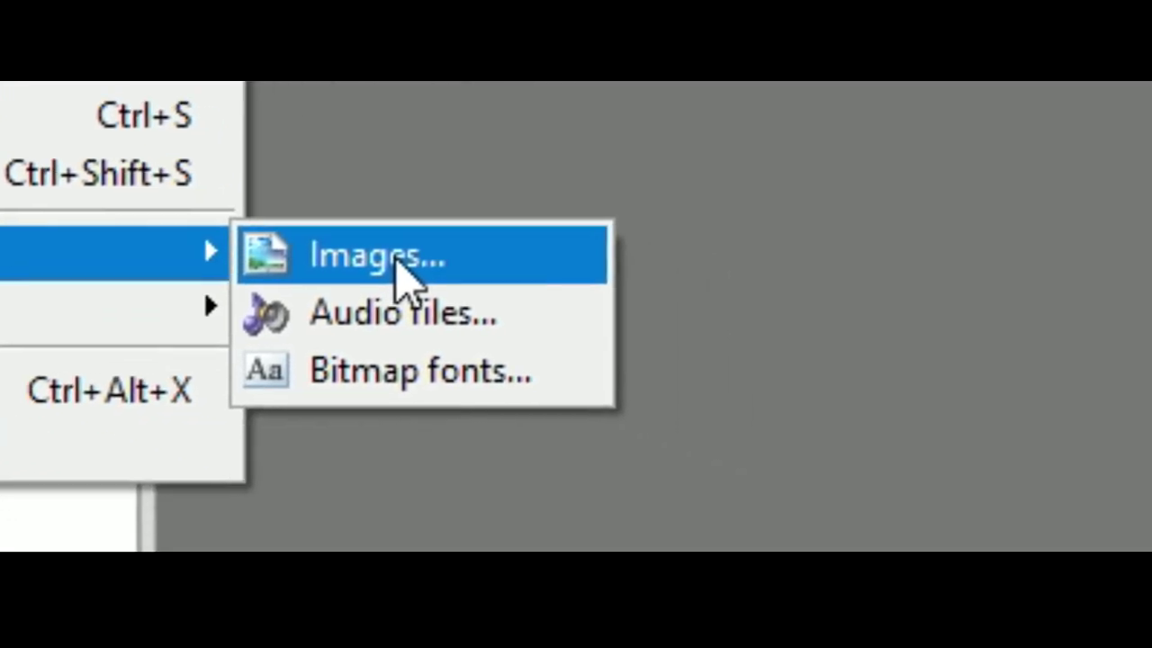
click(400, 261)
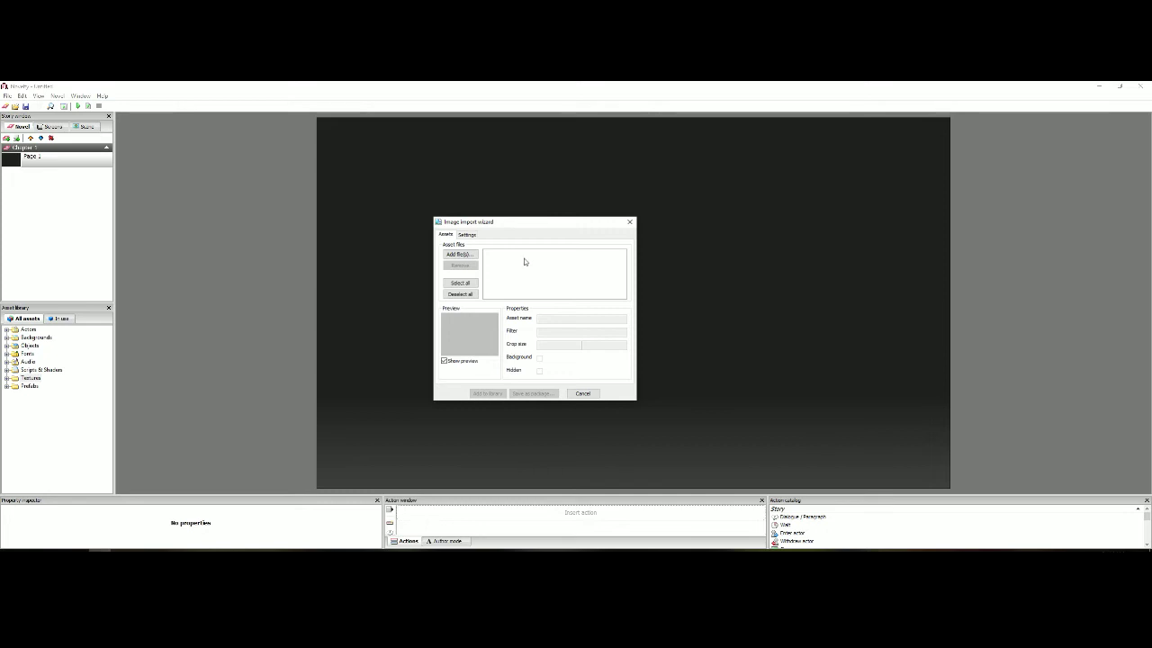
click(583, 393)
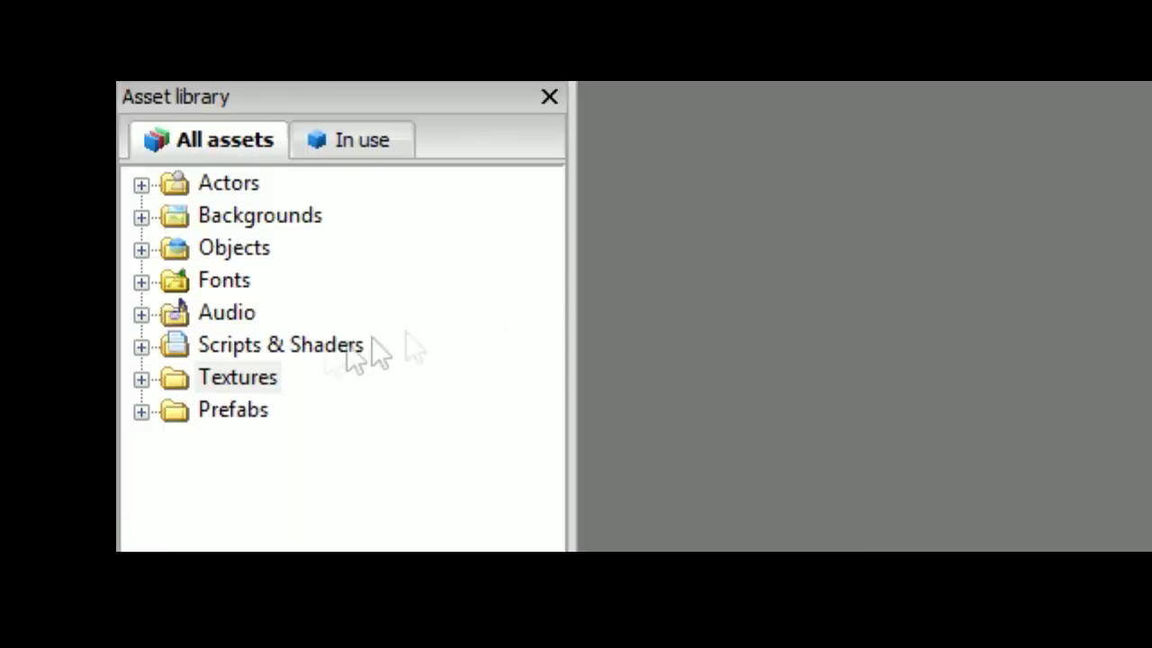
click(141, 379)
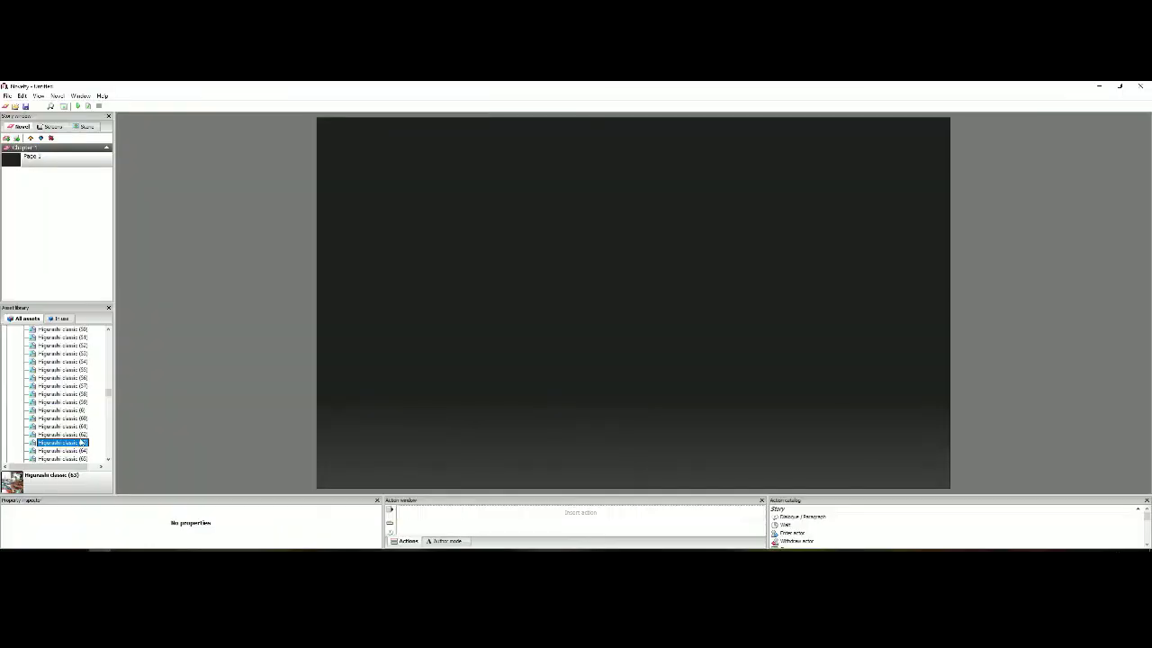
click(80, 419)
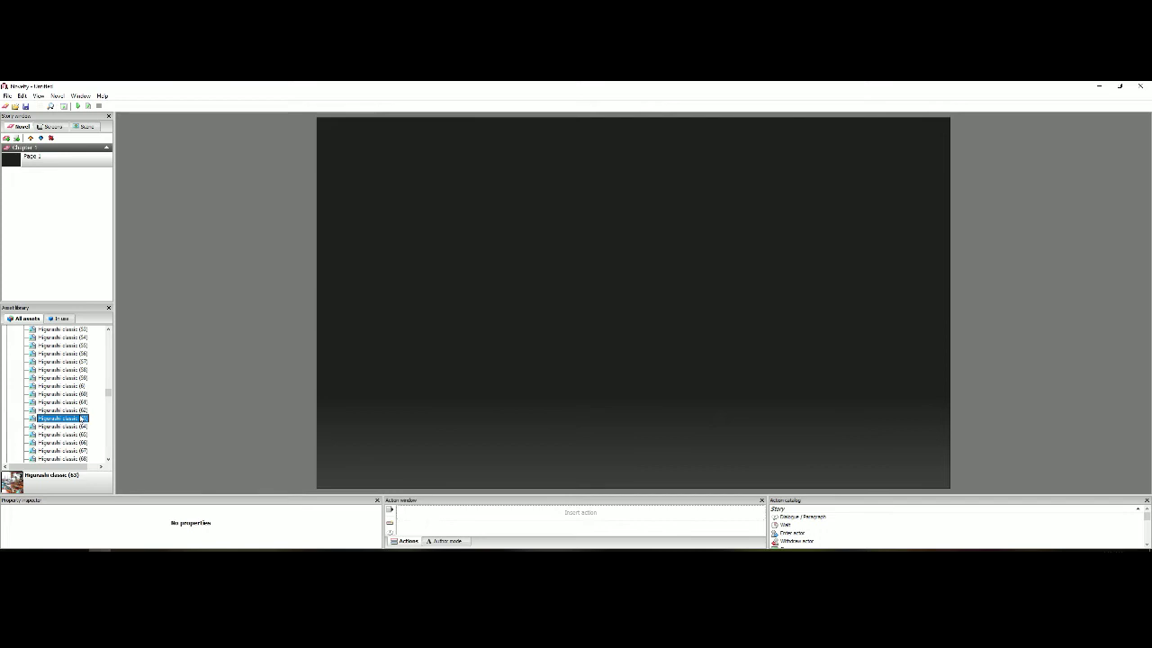
Place the classroom image on the page and stretch it to all four page edges.
drag(81, 420, 435, 155)
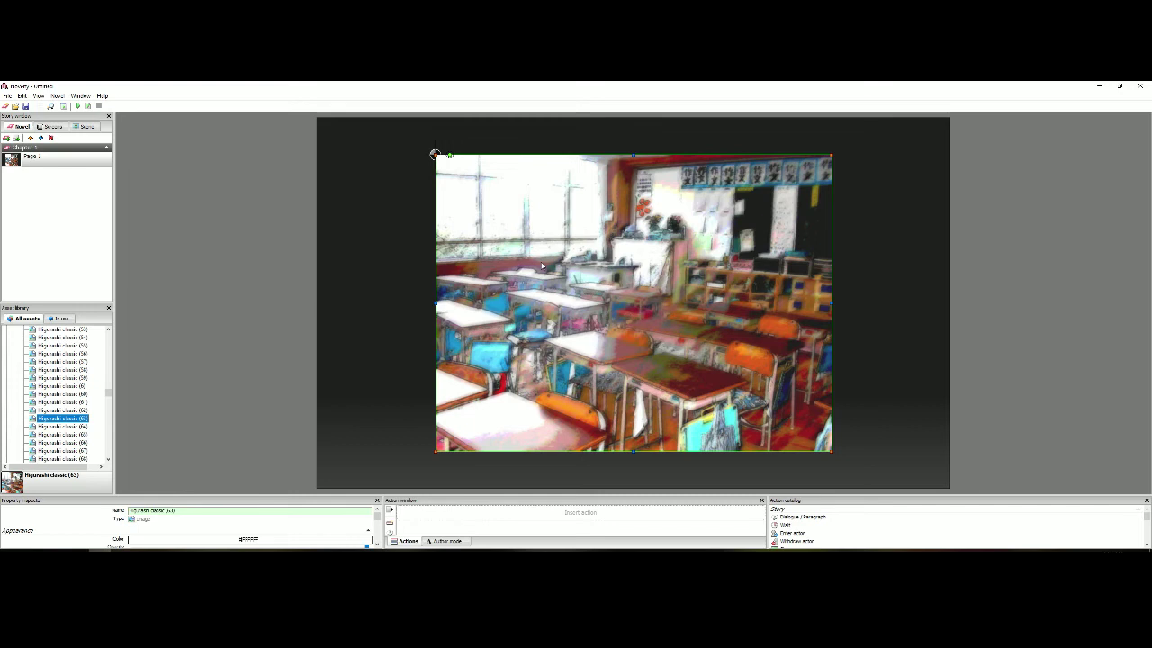
drag(437, 306, 316, 307)
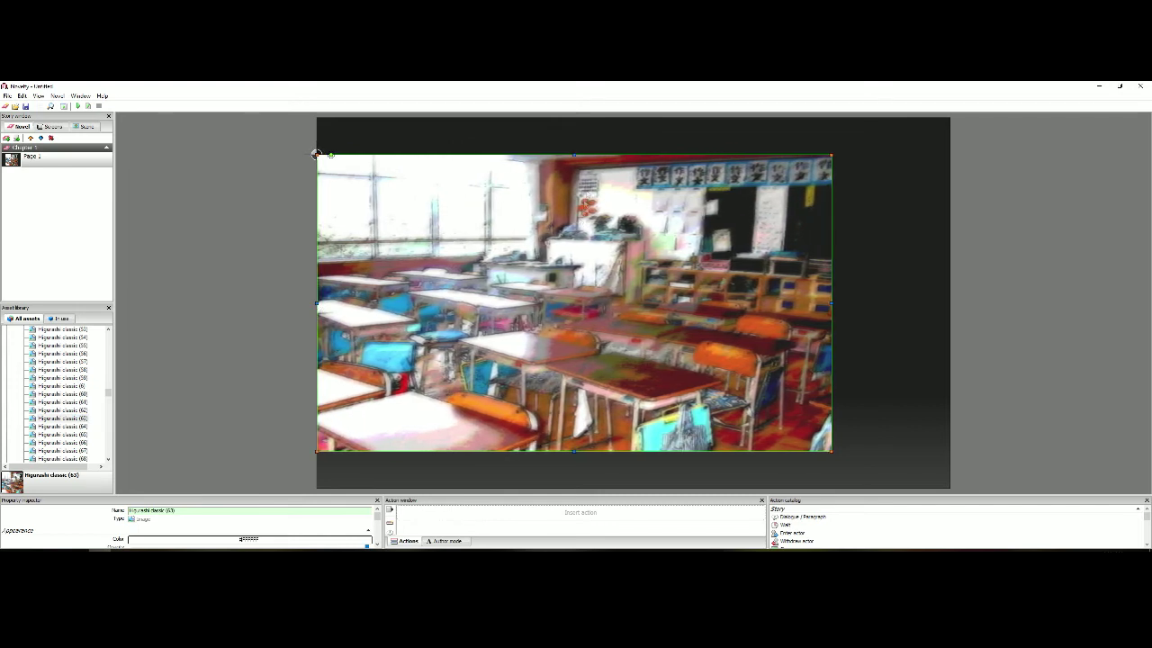
drag(574, 151, 574, 117)
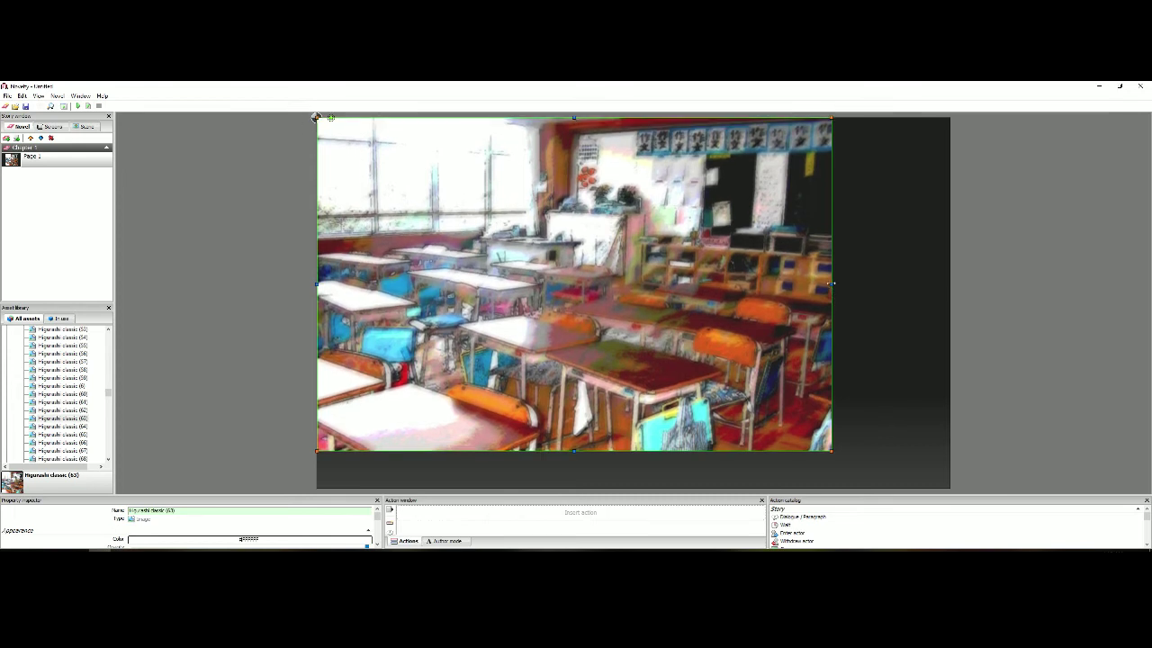
drag(829, 288, 950, 293)
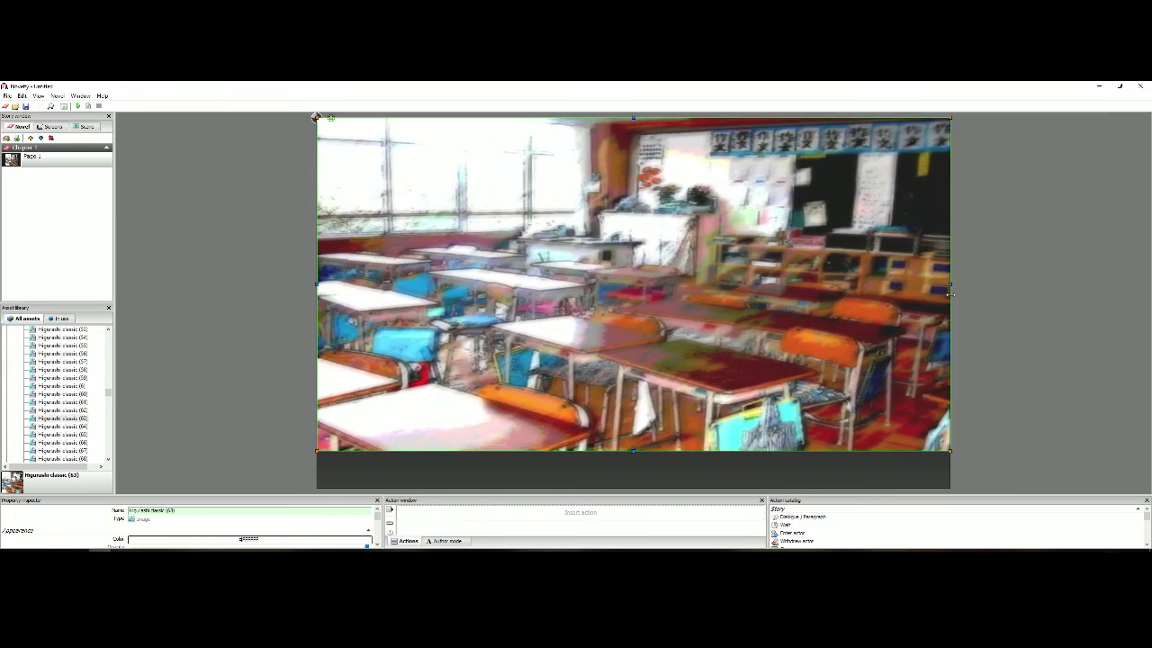
drag(634, 451, 634, 486)
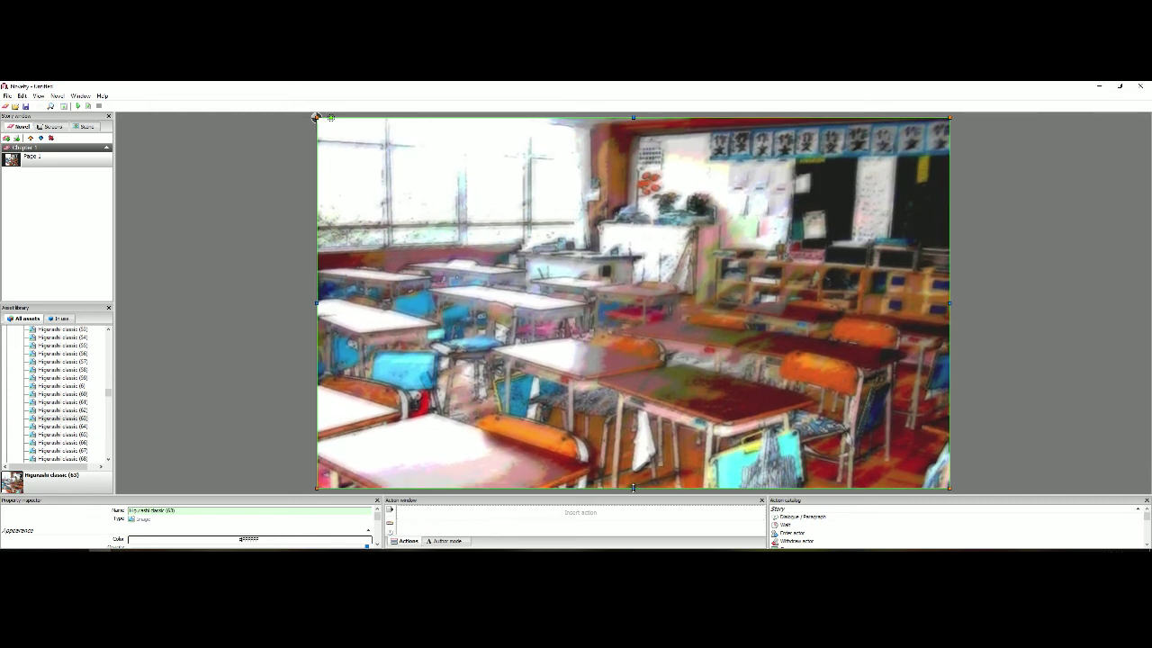
click(211, 289)
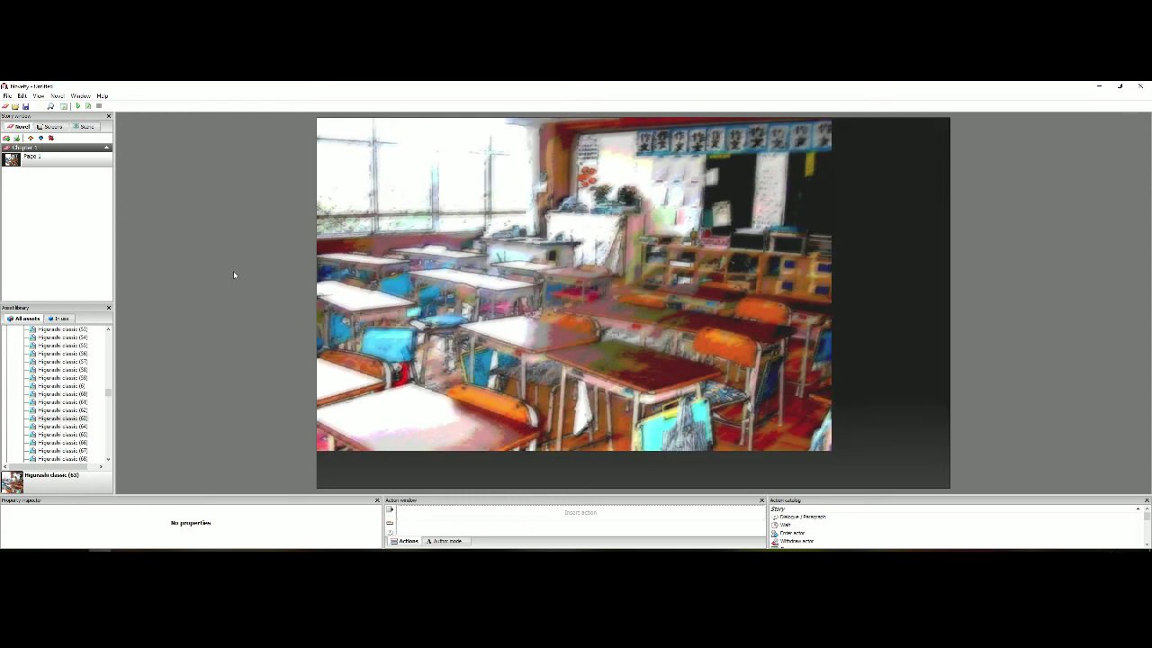
Fit the classroom image to the scene size, then widen it to the left and right edges.
click(785, 255)
right_click(766, 245)
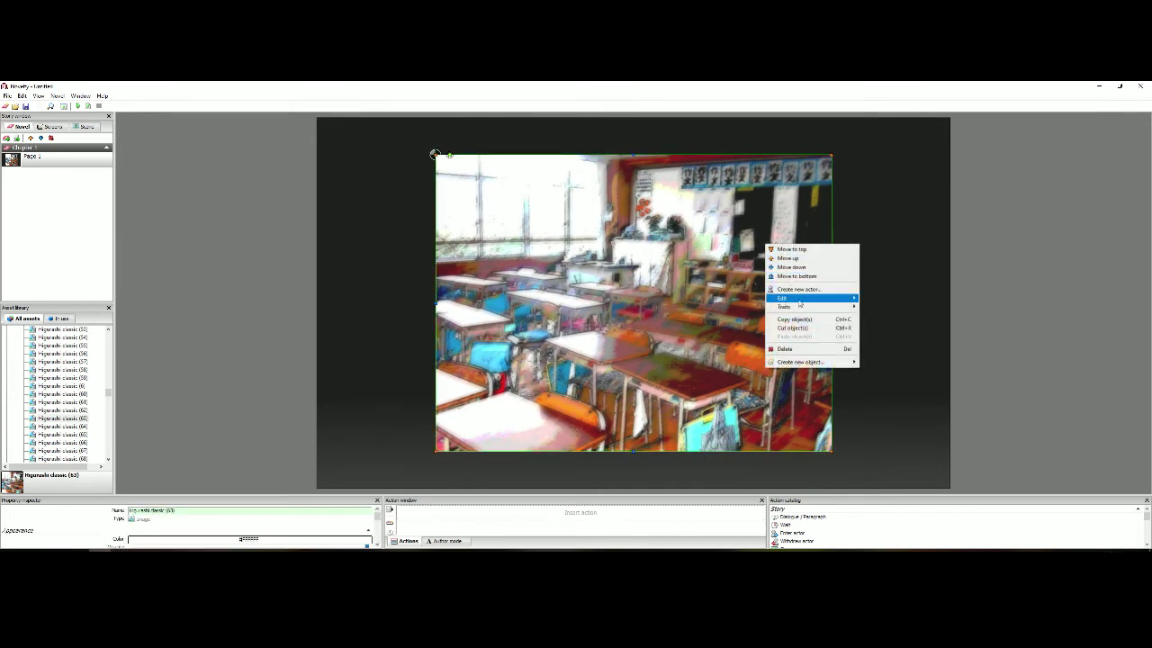
mouse_move(807, 300)
click(881, 308)
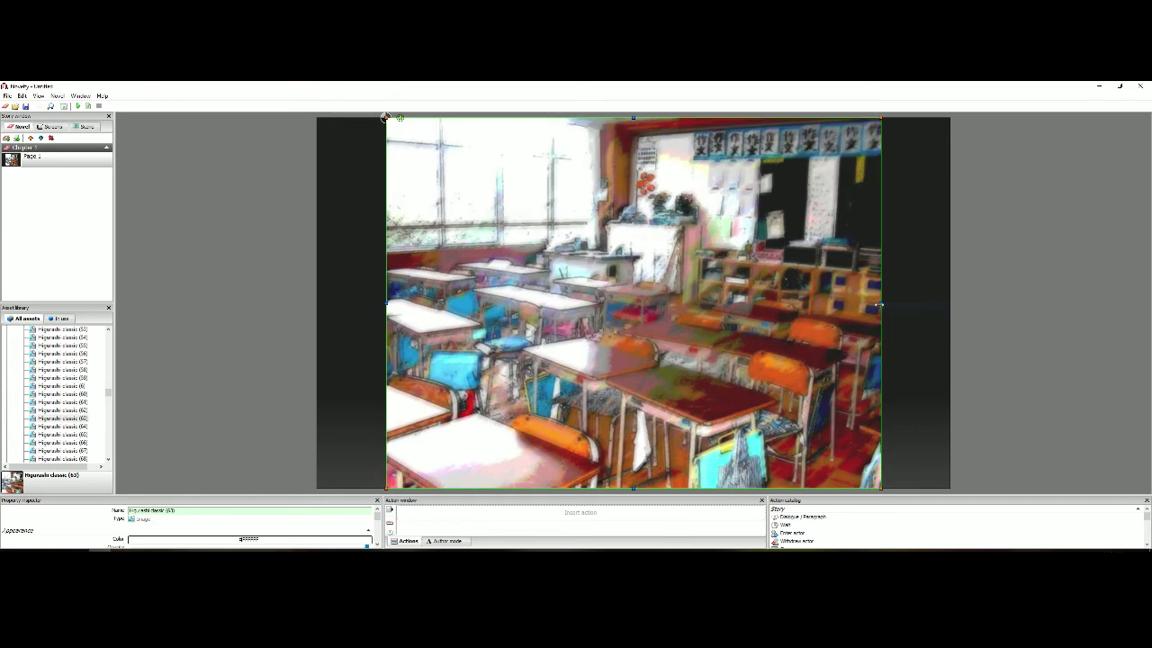
drag(882, 304, 950, 303)
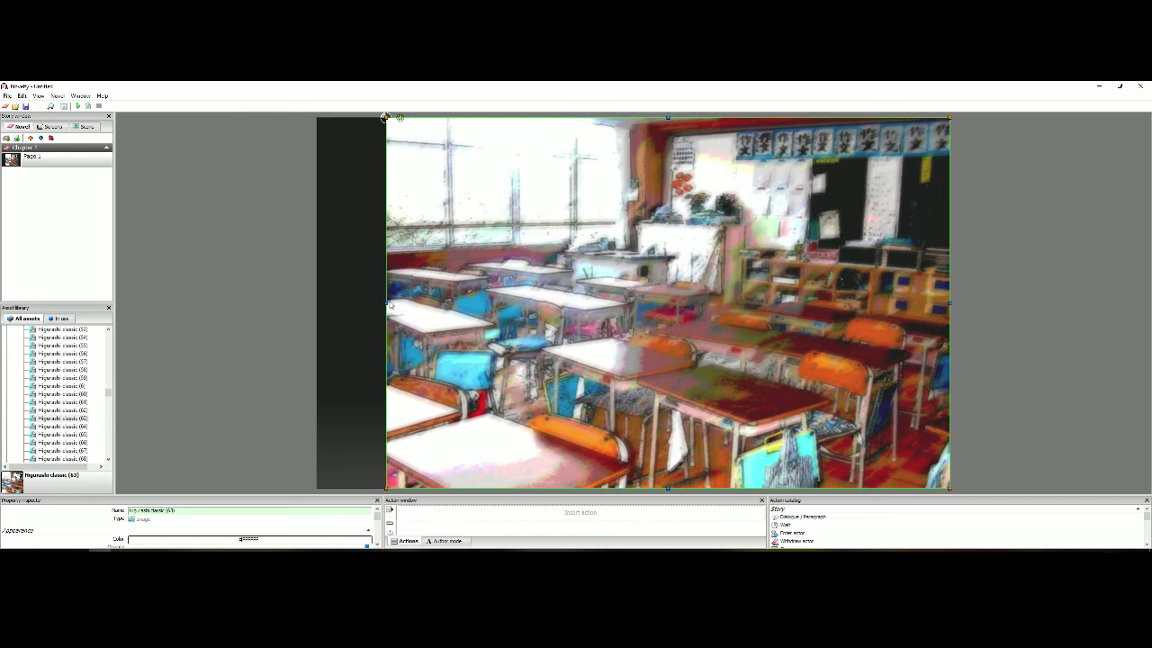
drag(388, 304, 316, 309)
click(250, 306)
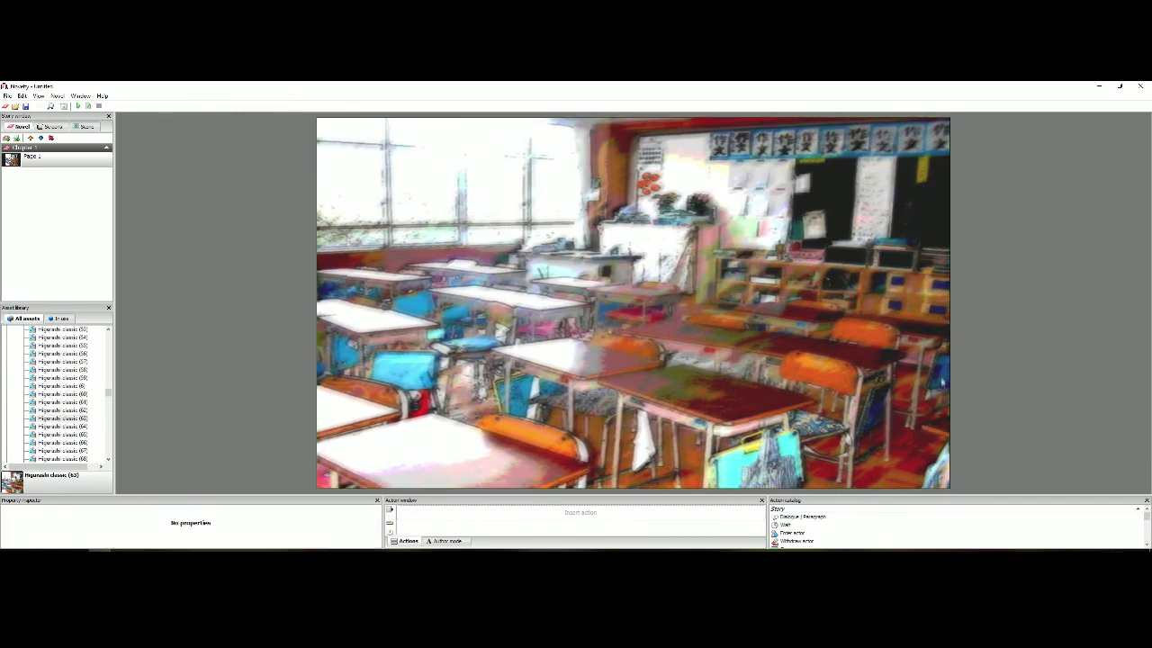
Select and deselect the background image to check its handles and properties.
click(937, 293)
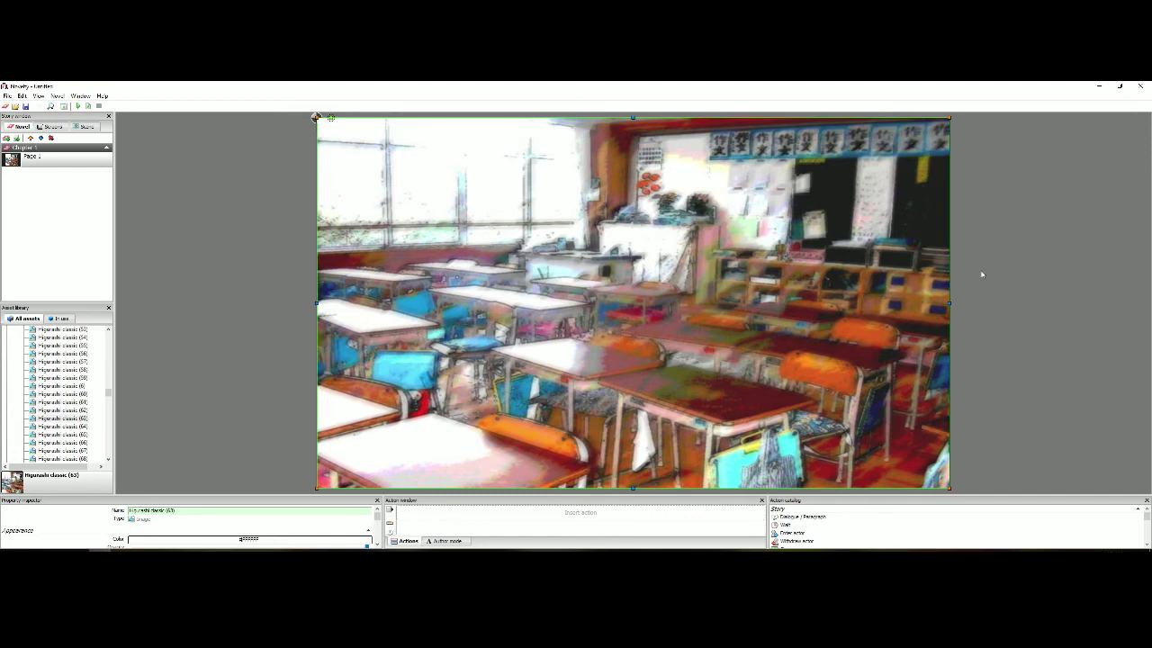
click(978, 322)
click(926, 315)
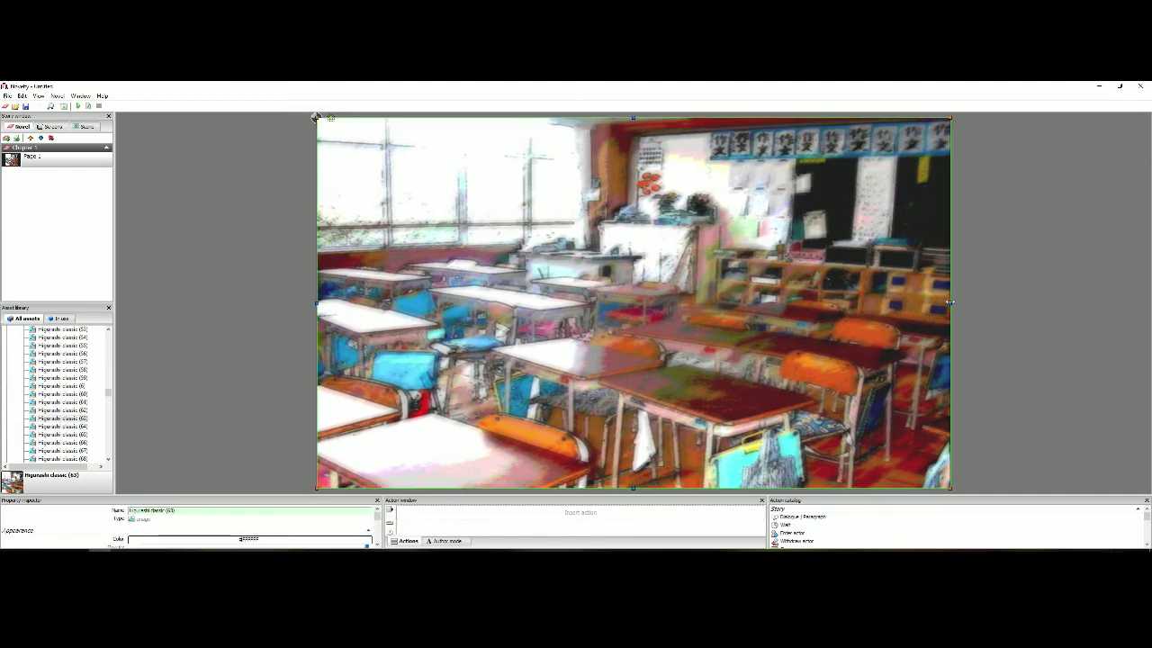
click(984, 314)
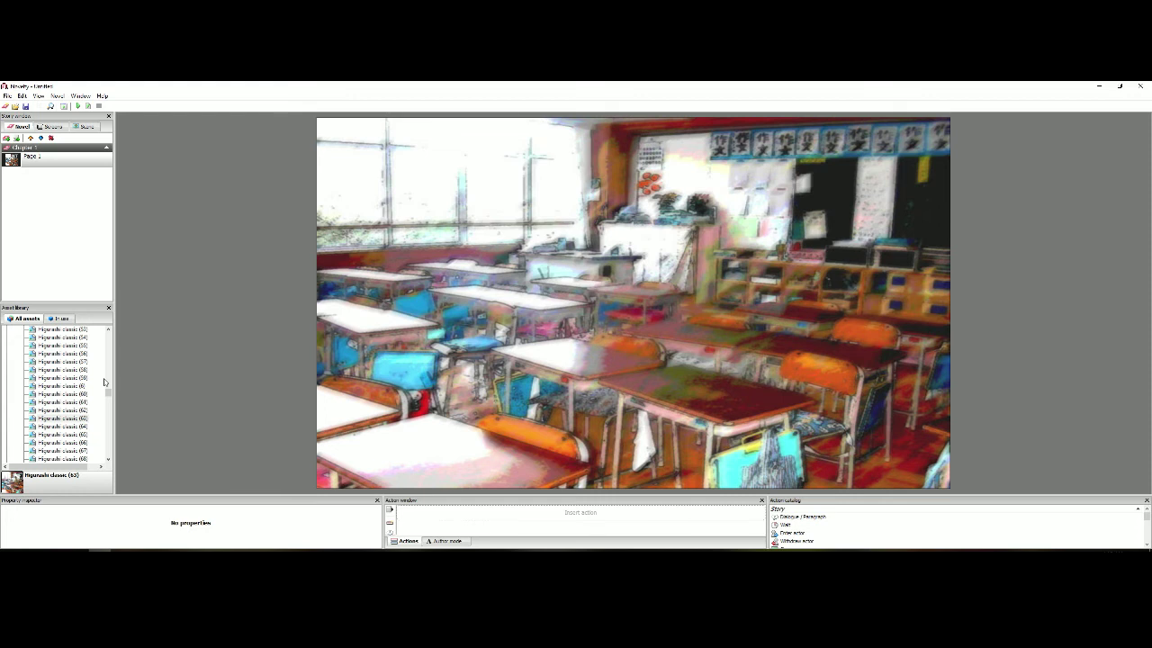
Add Higurashi alt (56) to the scene, fit it, enlarge it and shift it slightly left.
scroll(104, 392, up, 5)
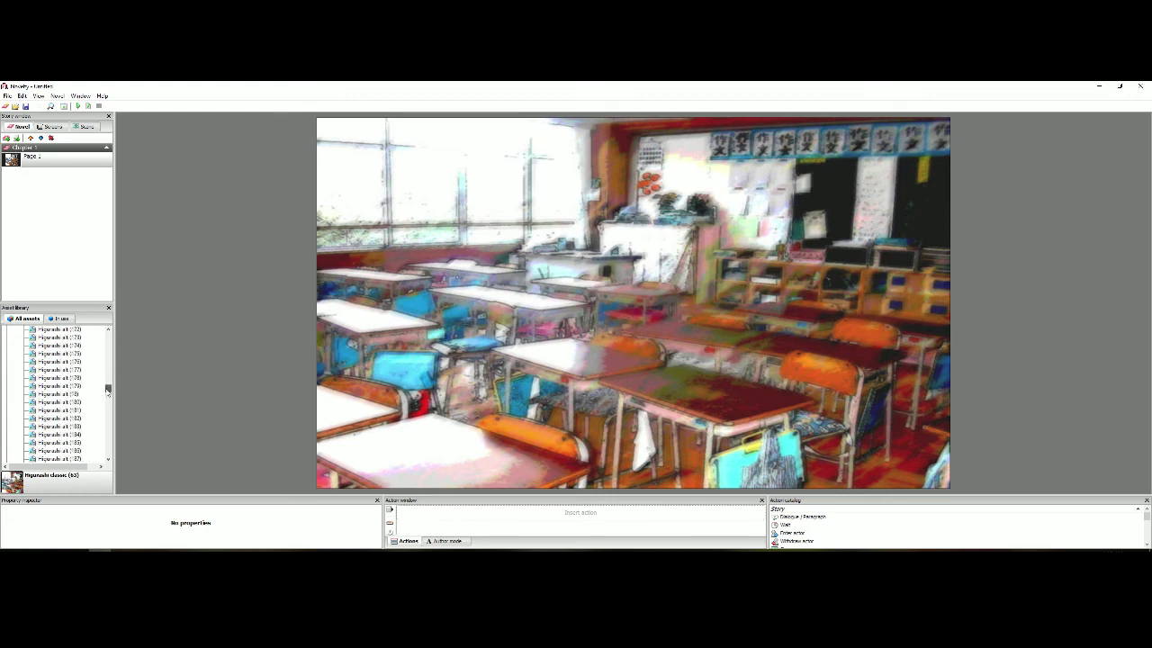
scroll(96, 390, up, 10)
scroll(93, 390, down, 1)
drag(58, 425, 603, 293)
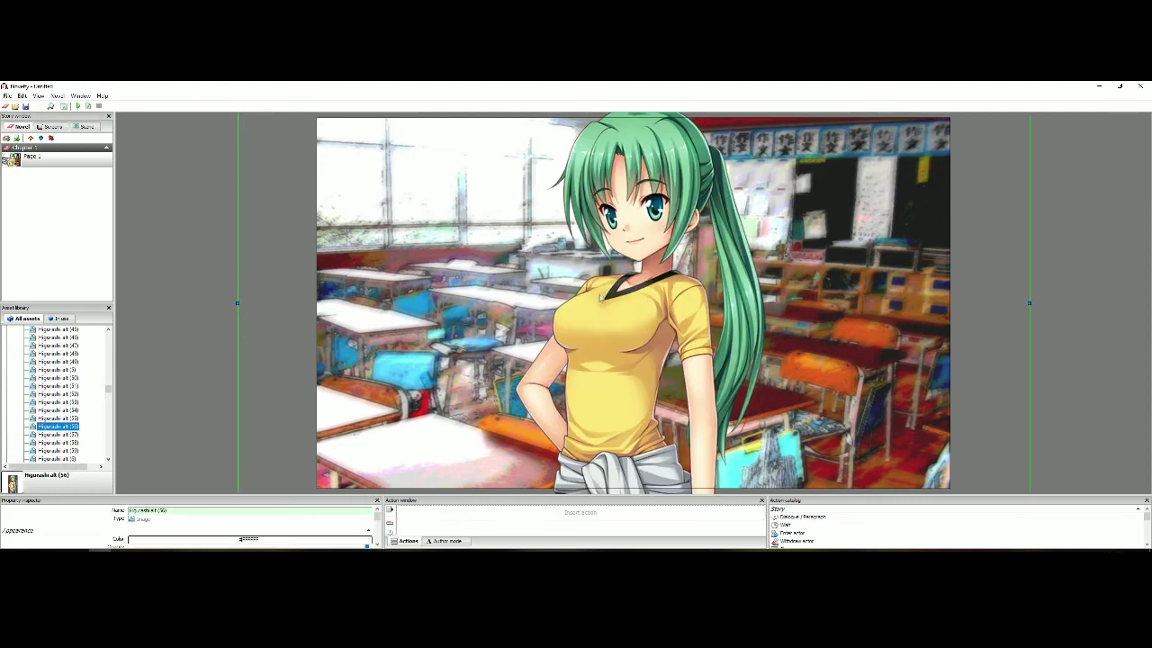
scroll(600, 297, down, 1)
right_click(551, 303)
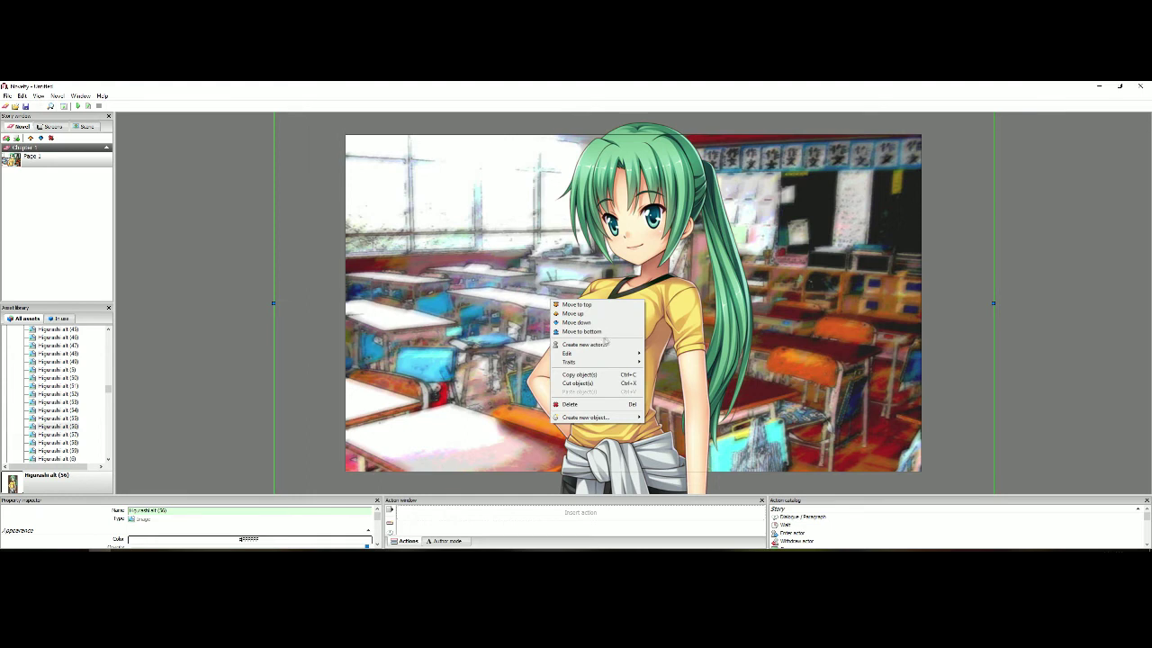
mouse_move(621, 360)
click(668, 364)
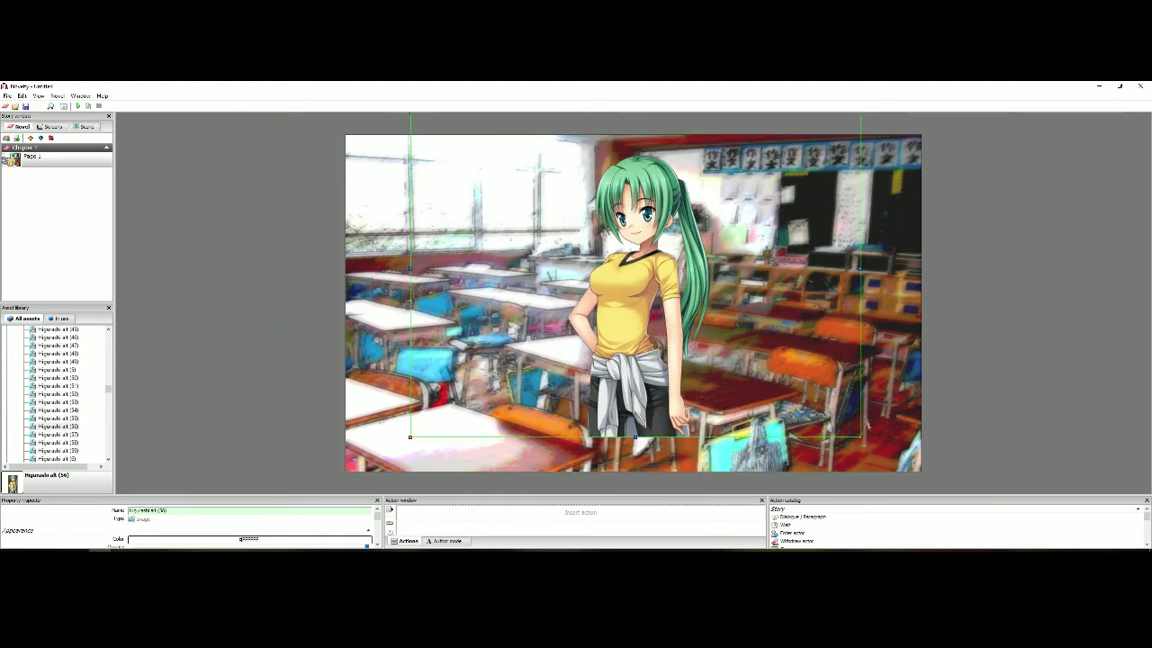
drag(857, 434, 878, 477)
drag(789, 429, 754, 429)
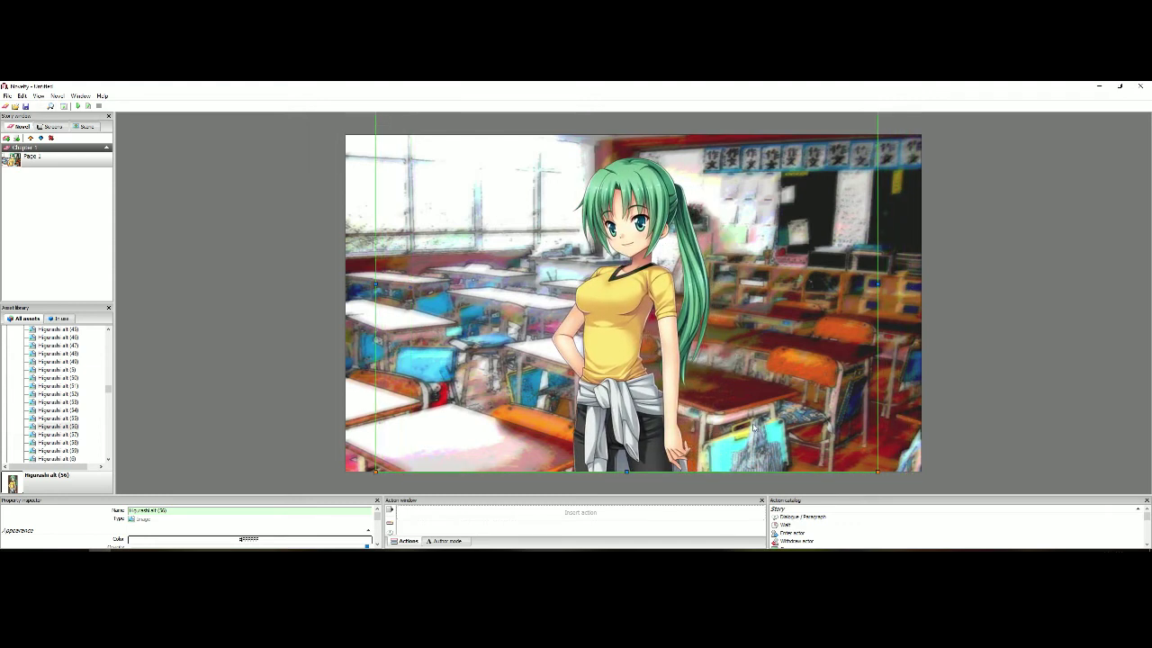
click(234, 322)
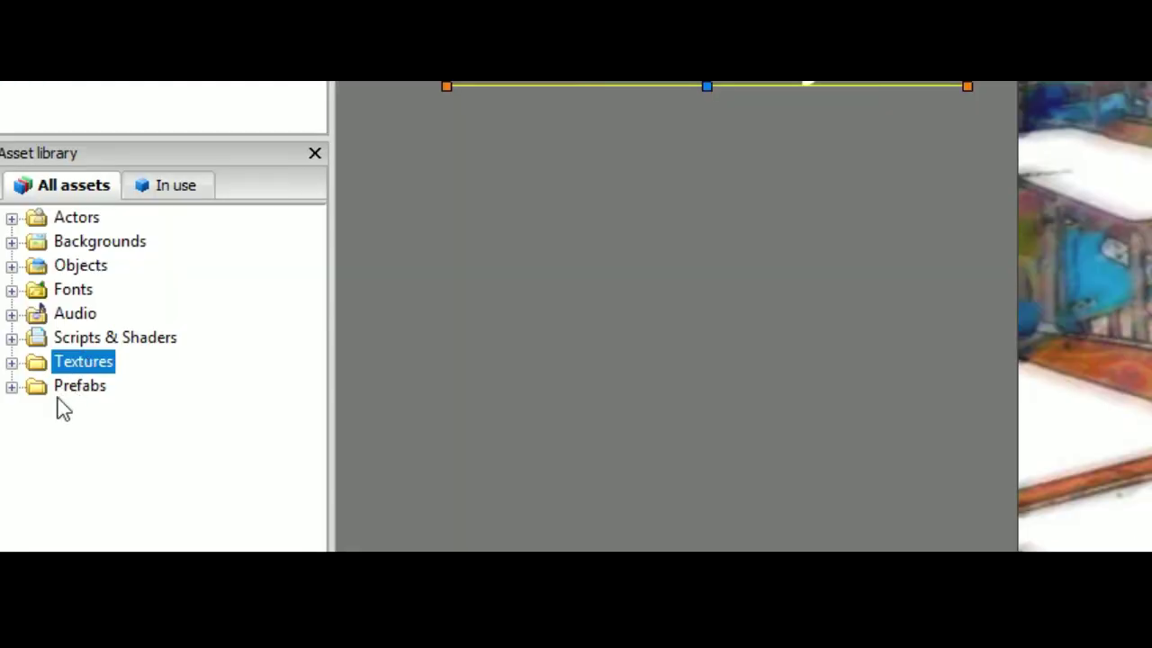
Add the Sample text border from Objects, move it to the scene's bottom, and drop the Text object inside.
click(11, 266)
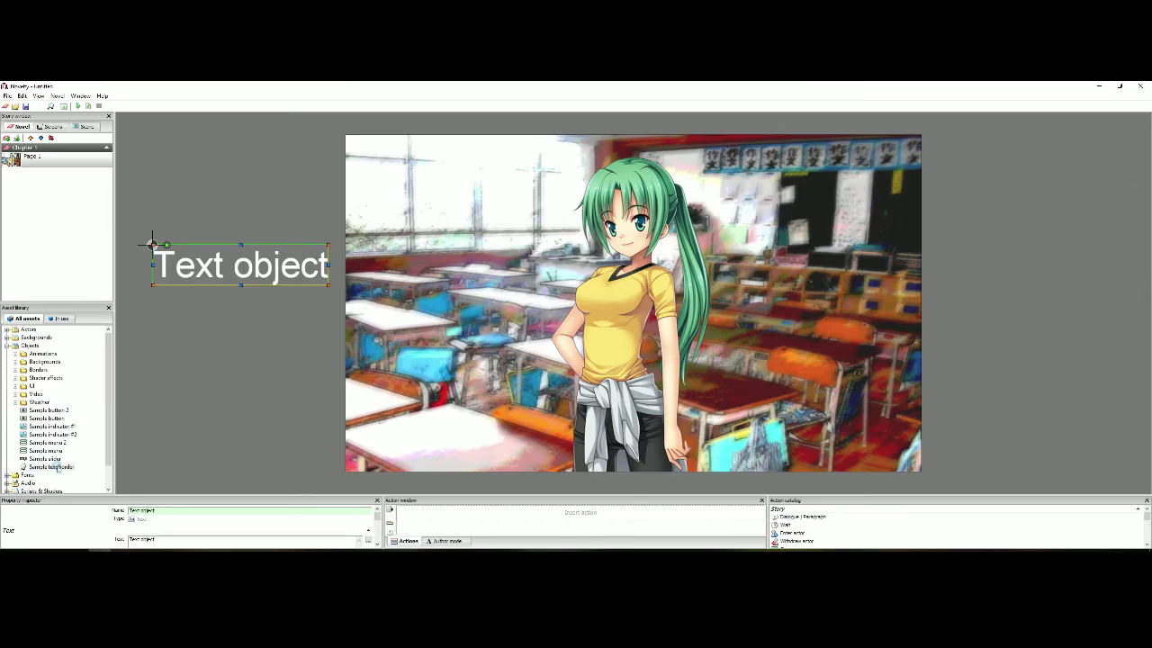
double_click(53, 467)
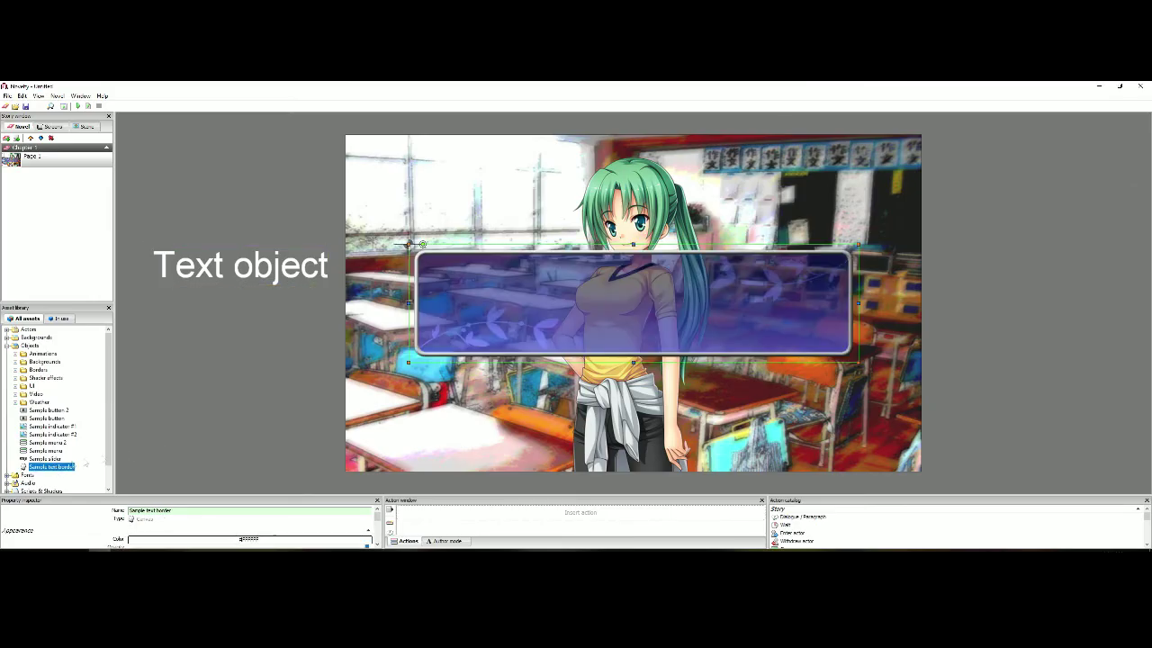
drag(573, 289, 567, 404)
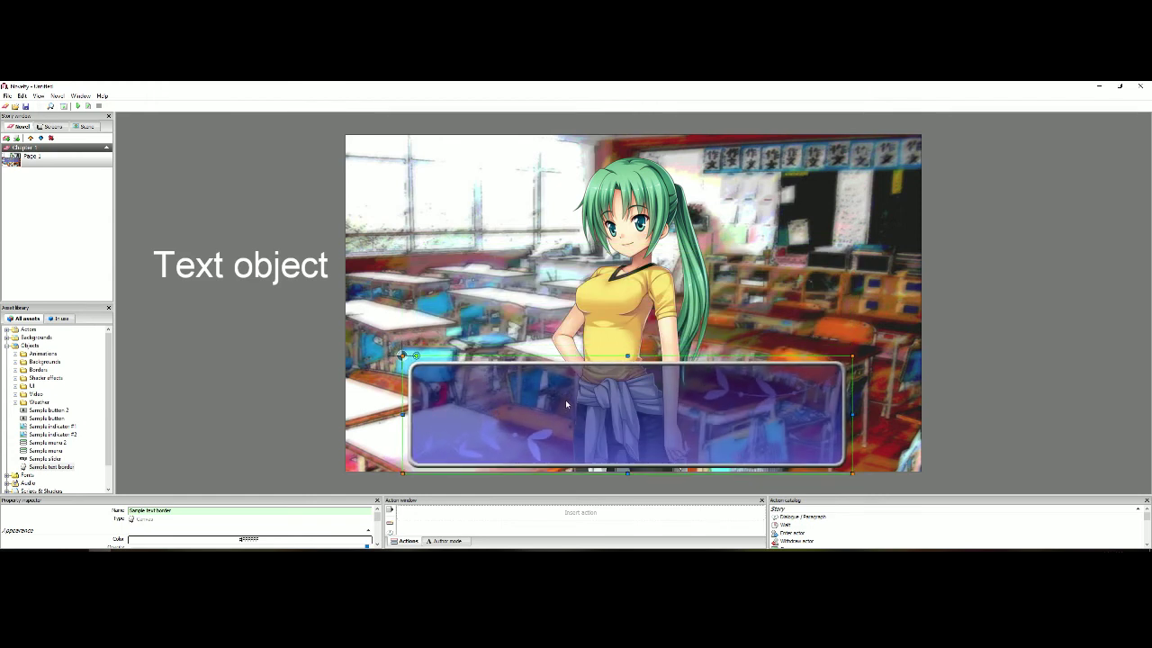
click(239, 377)
drag(147, 242, 326, 361)
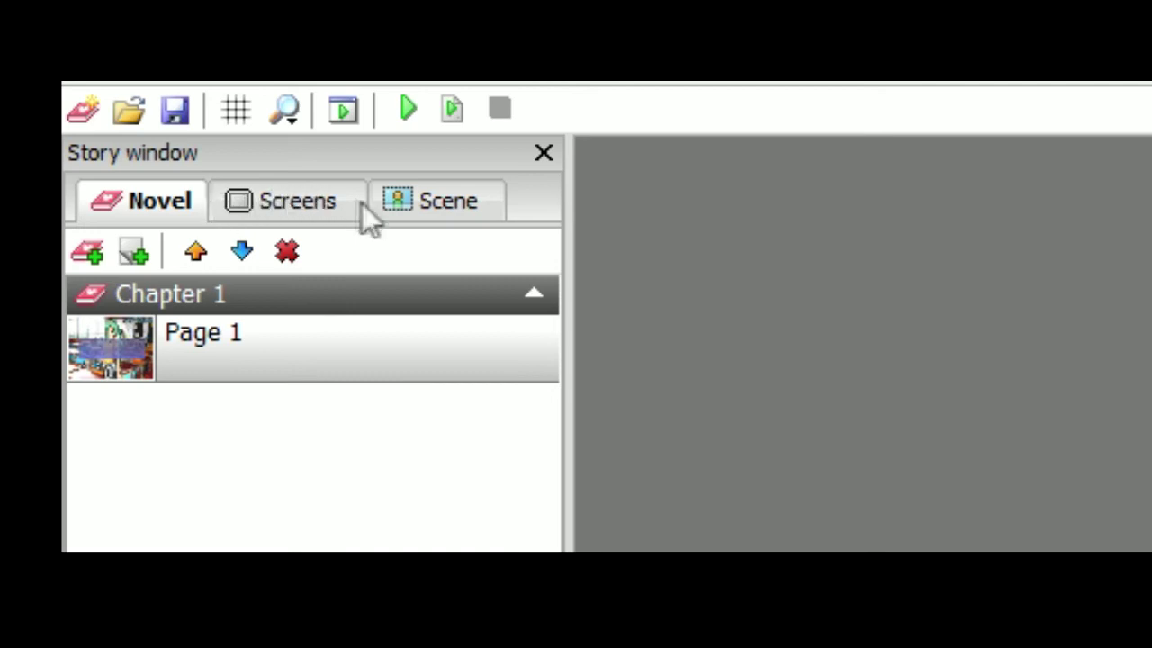
click(342, 225)
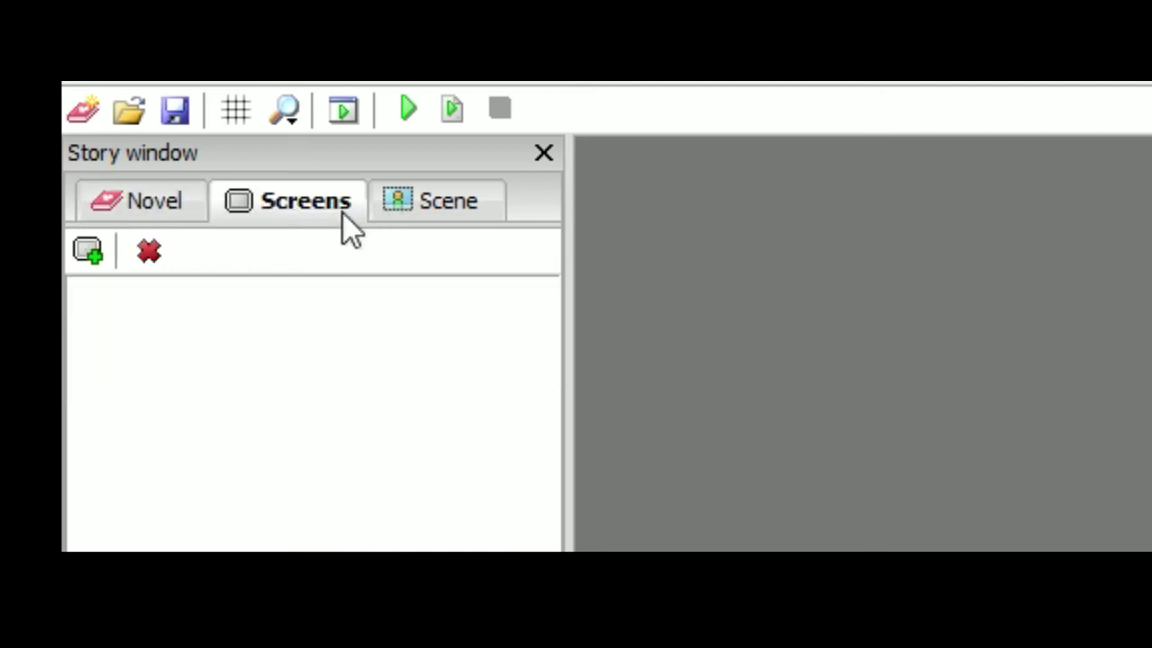
click(405, 225)
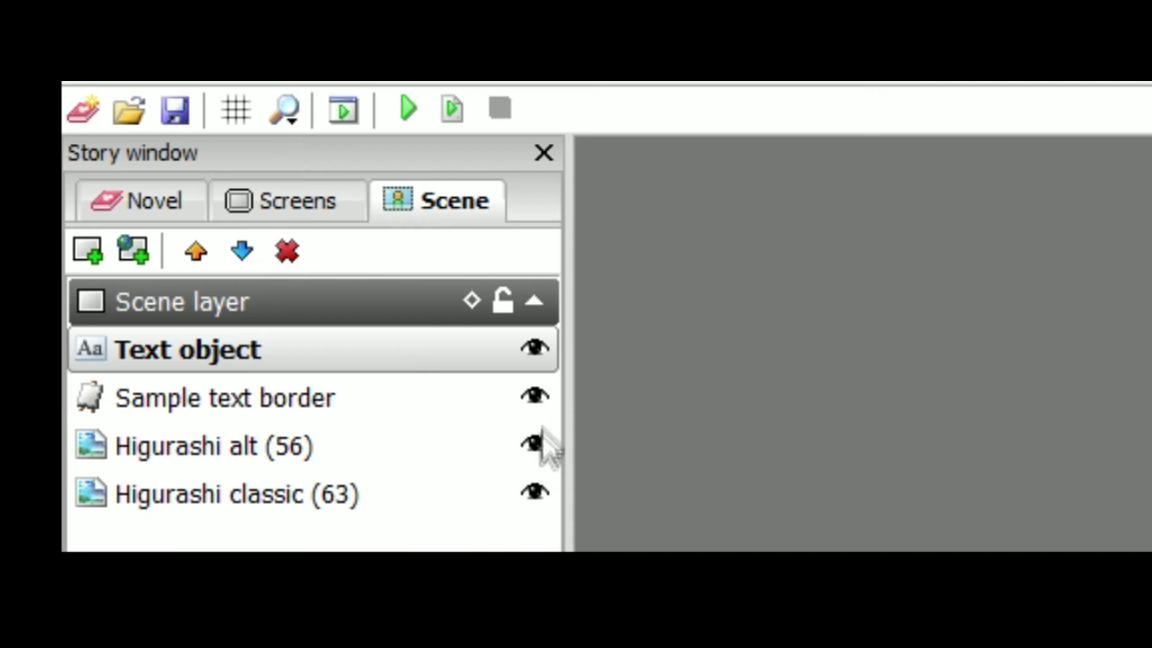
click(533, 351)
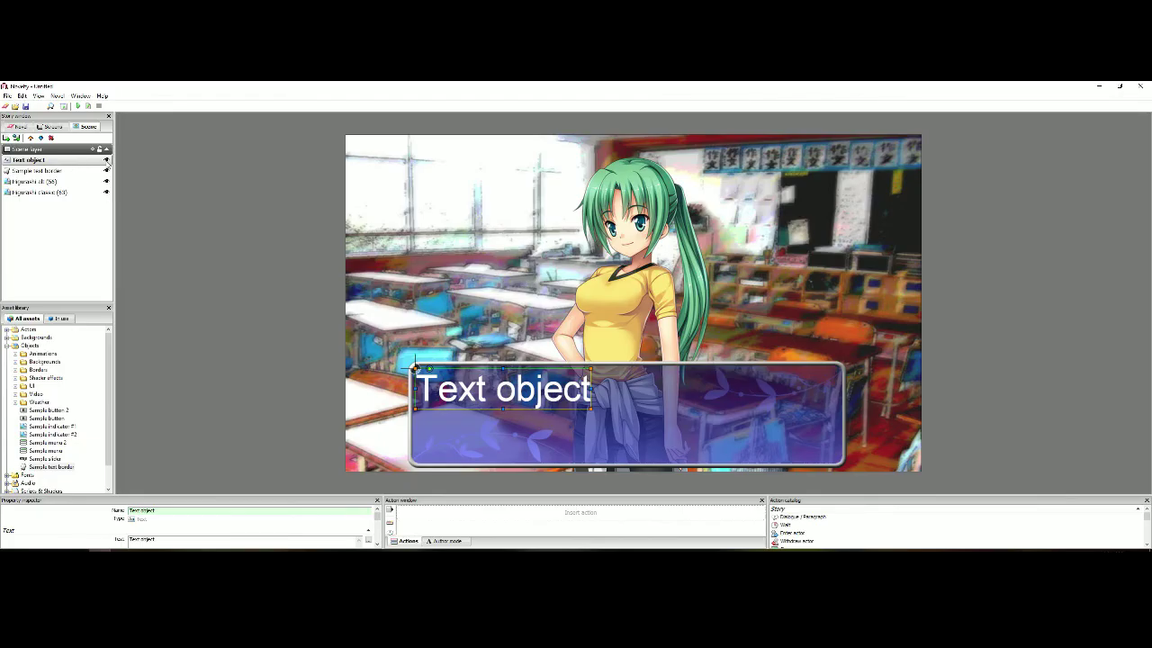
click(106, 160)
click(106, 160)
click(107, 171)
click(106, 172)
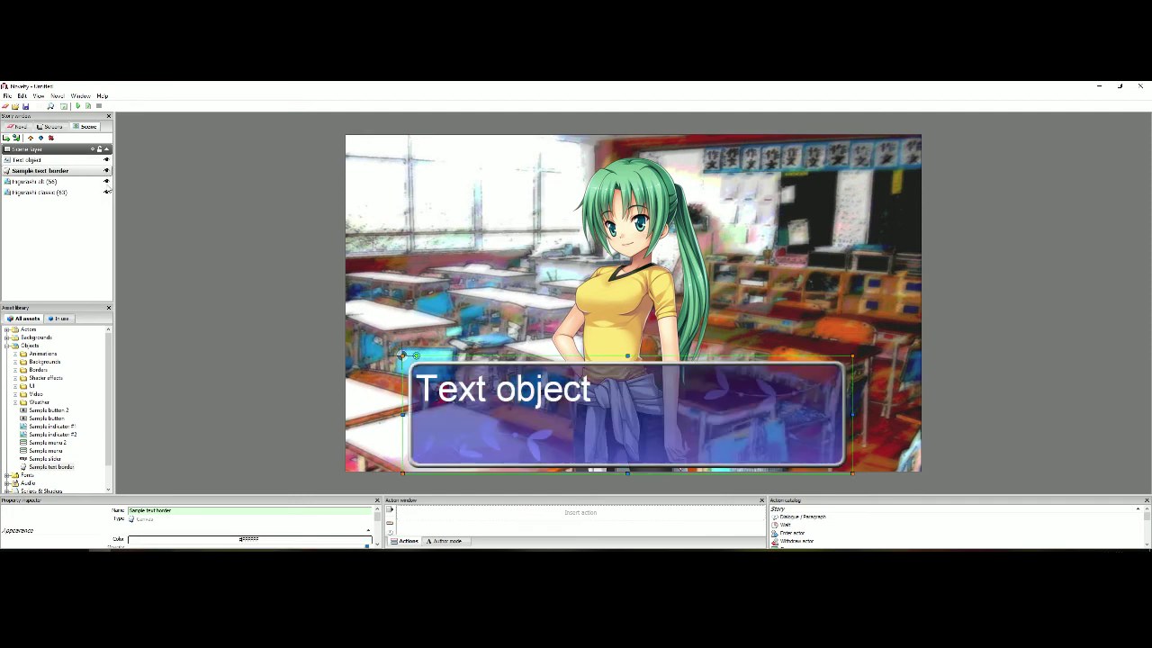
click(106, 181)
click(106, 182)
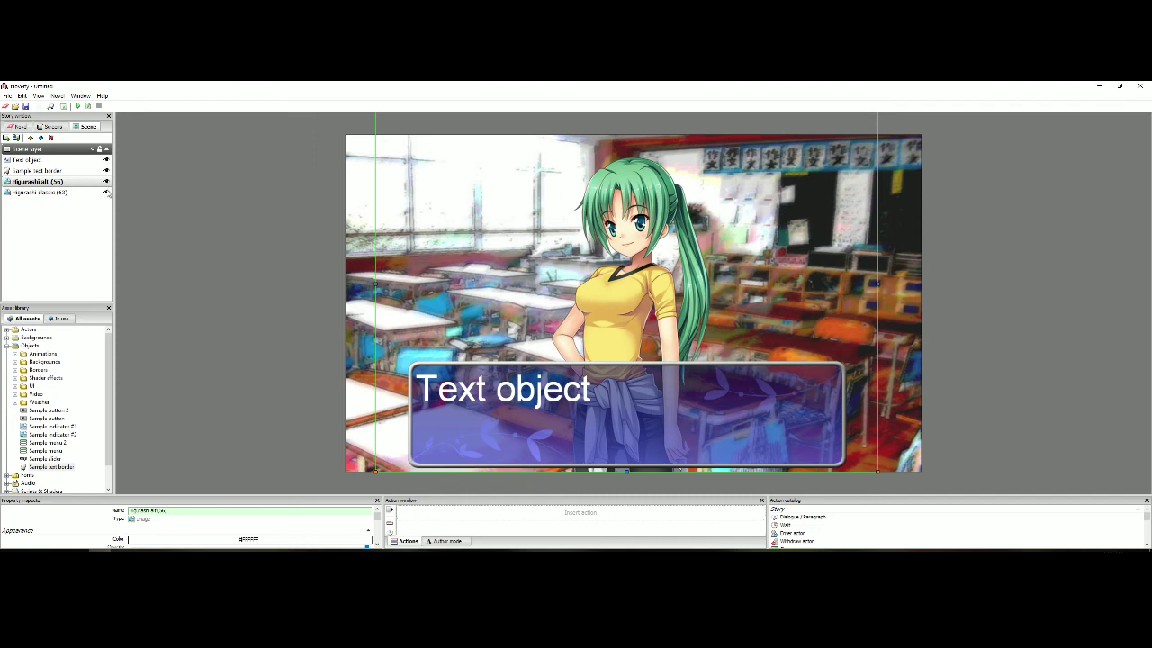
click(106, 192)
click(106, 193)
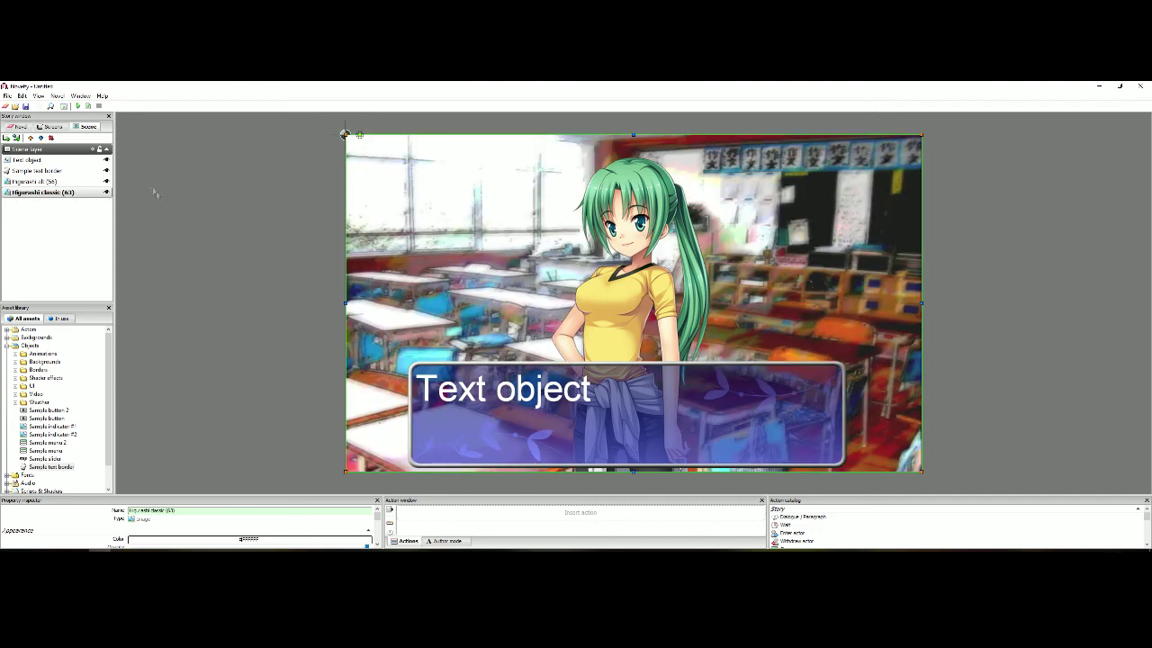
Insert an empty Dialogue / Paragraph action into Page 1's action list.
click(27, 127)
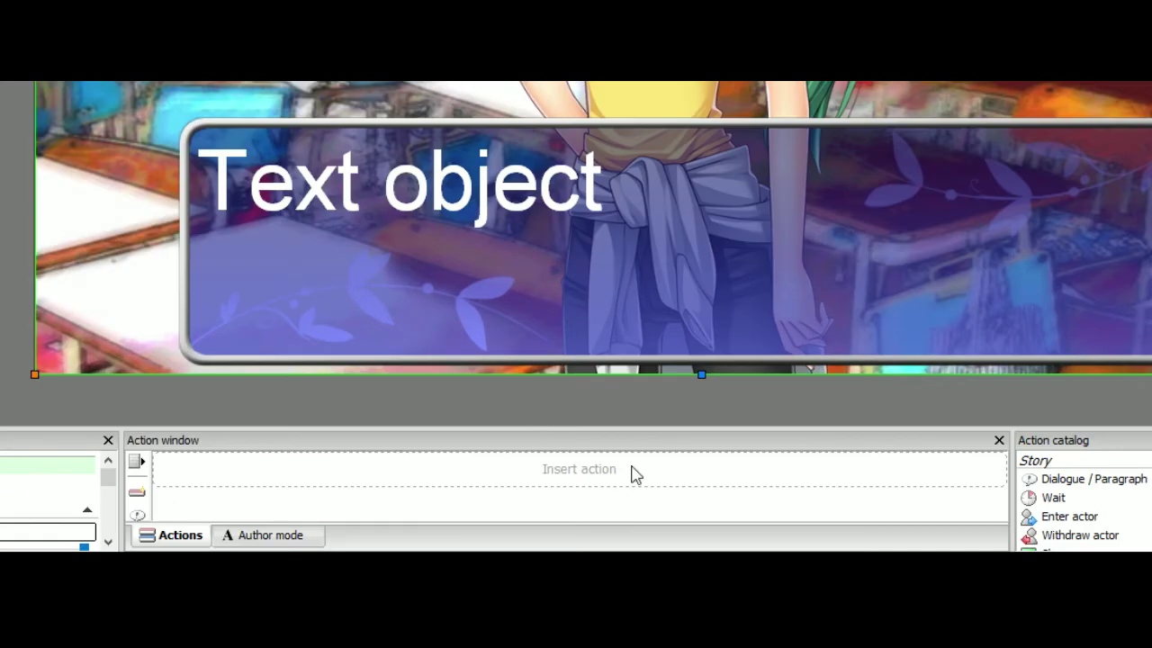
right_click(603, 513)
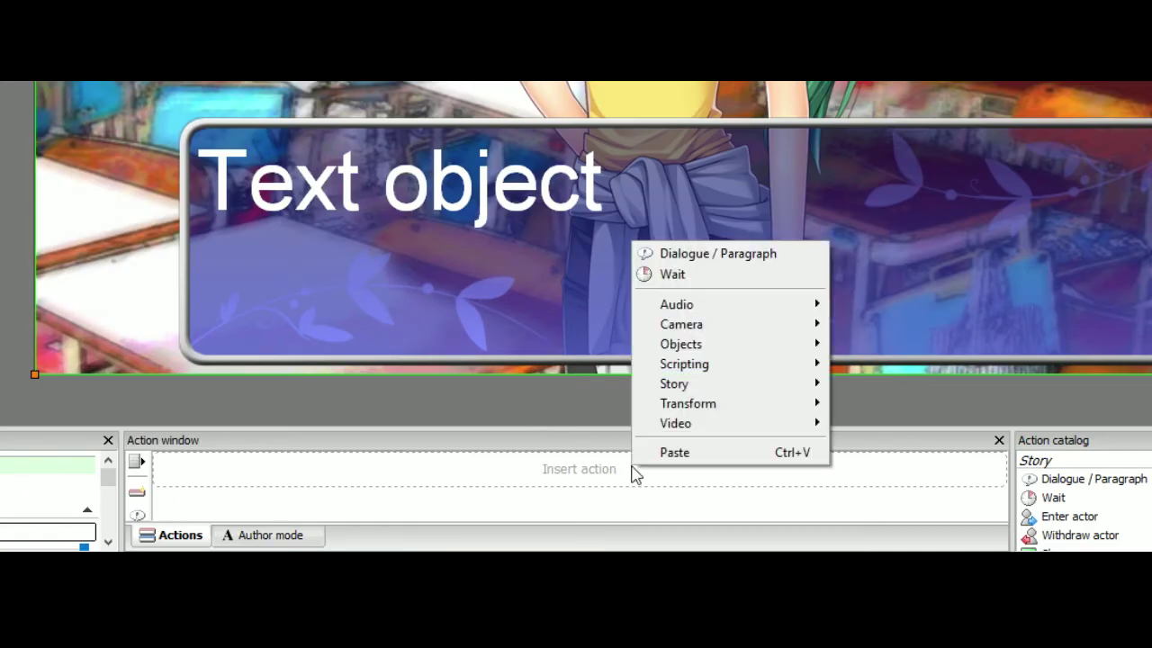
click(758, 261)
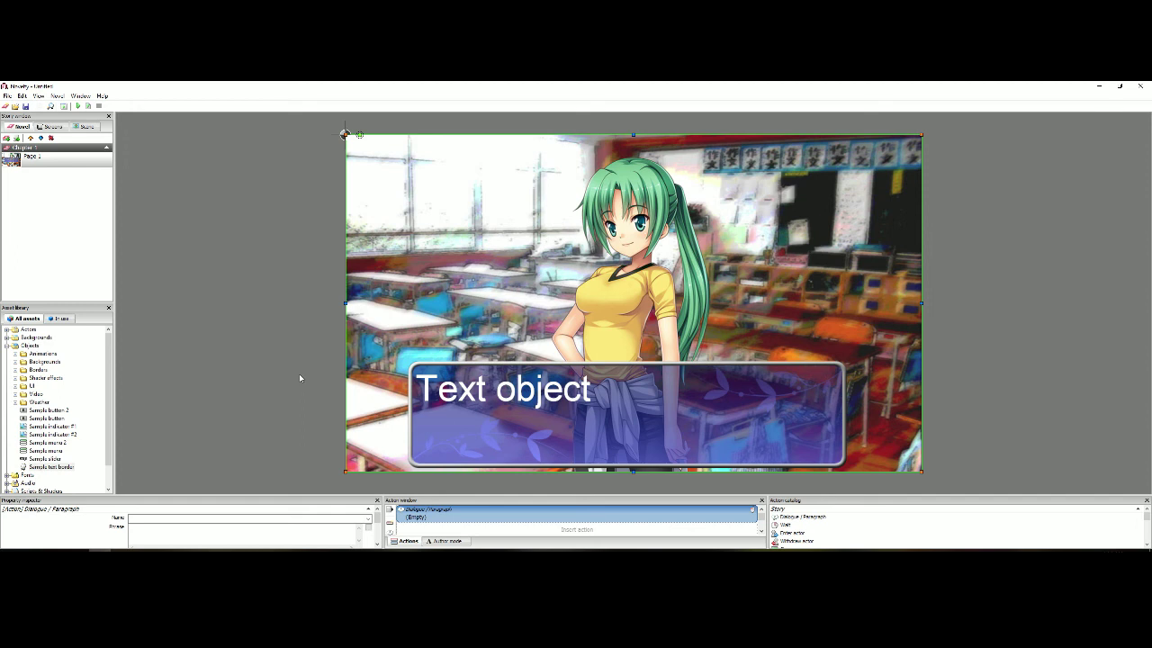
Look at the Dialogue / Paragraph action's context menu, then dismiss it unchanged.
click(414, 367)
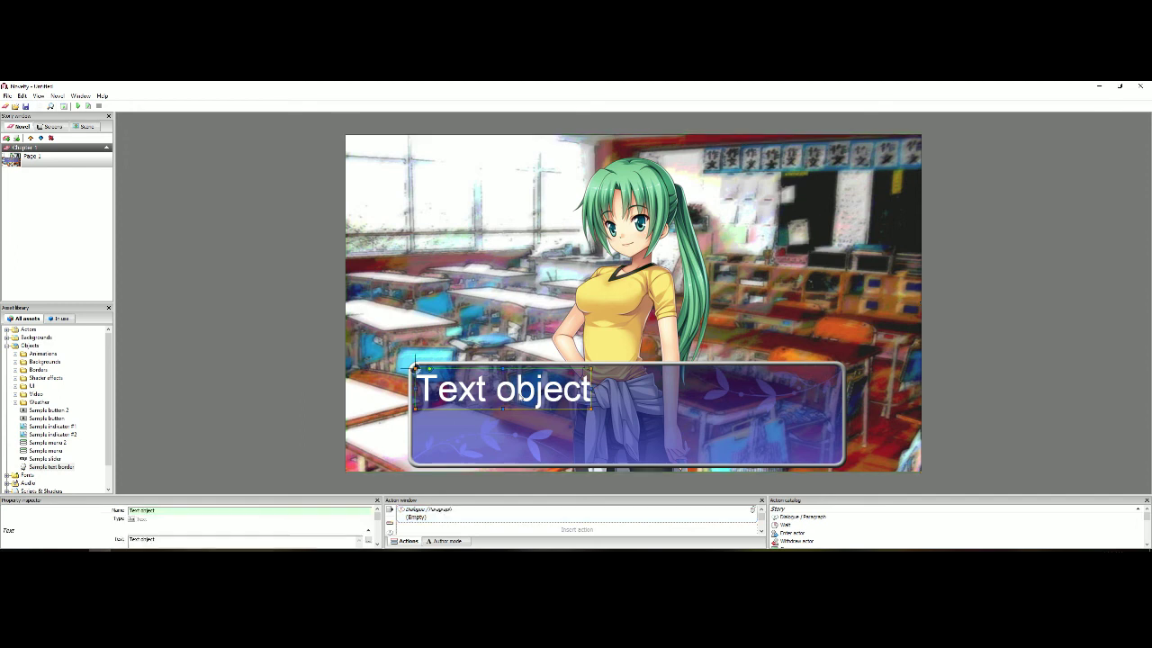
click(432, 513)
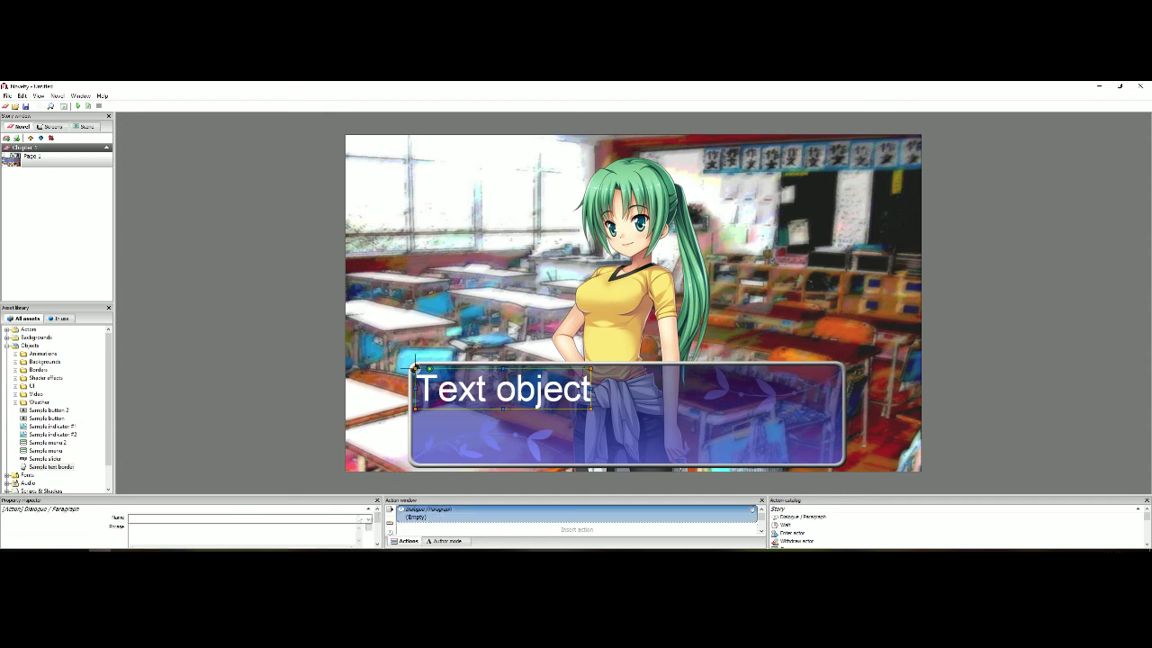
right_click(415, 515)
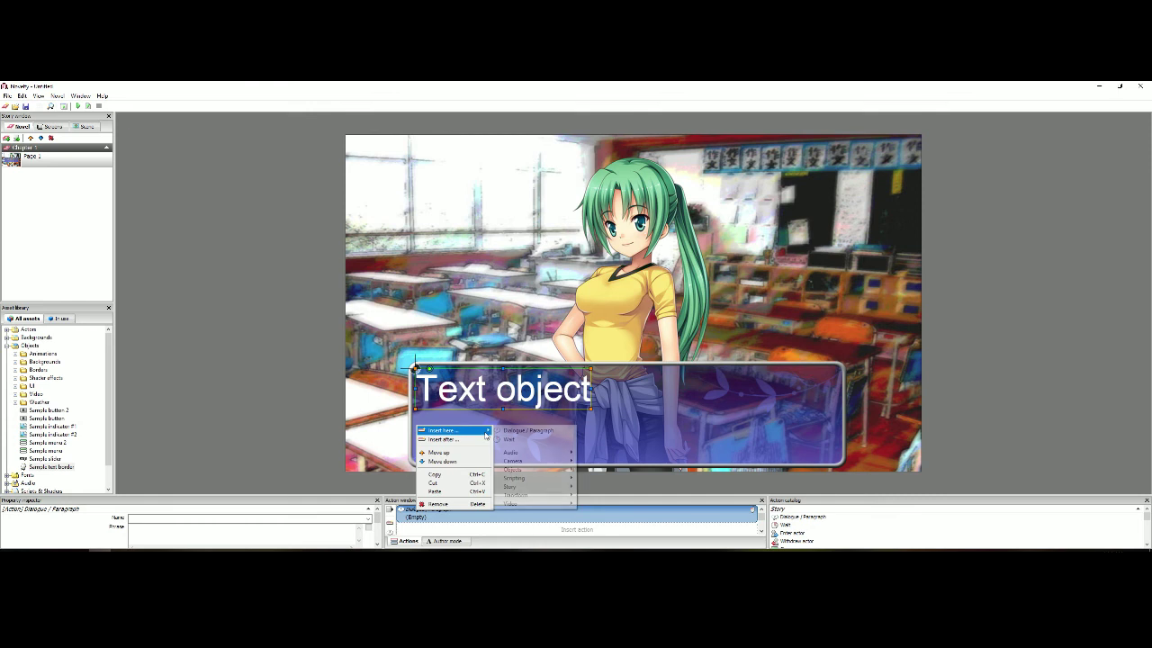
click(296, 453)
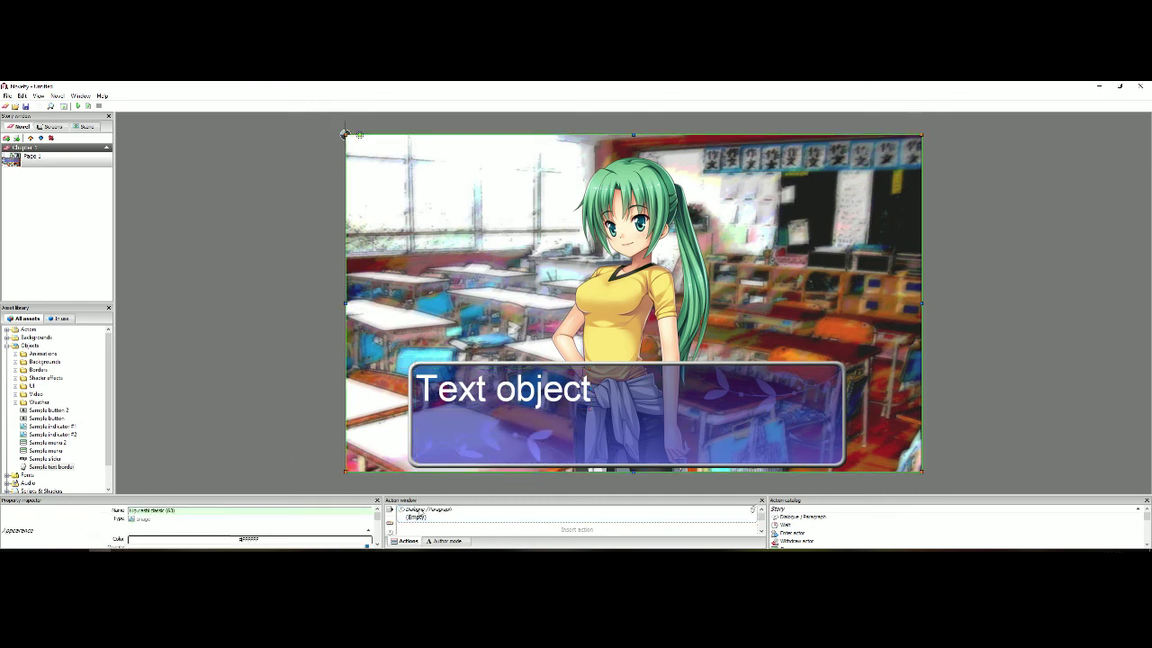
scroll(225, 526, down, 3)
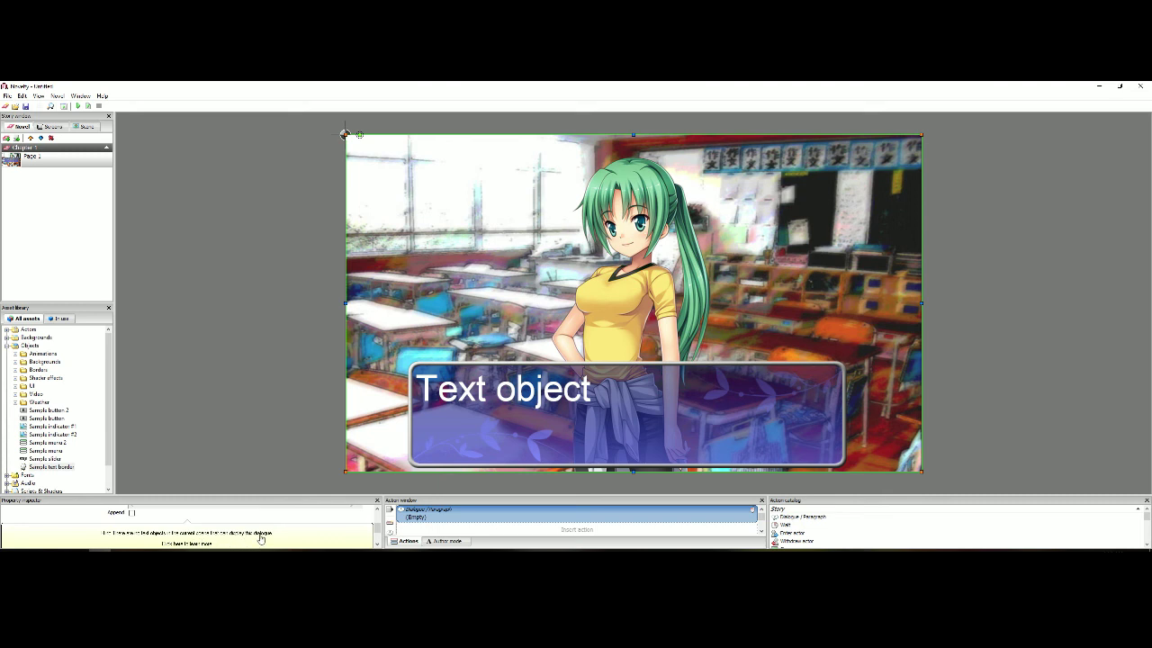
scroll(281, 531, up, 3)
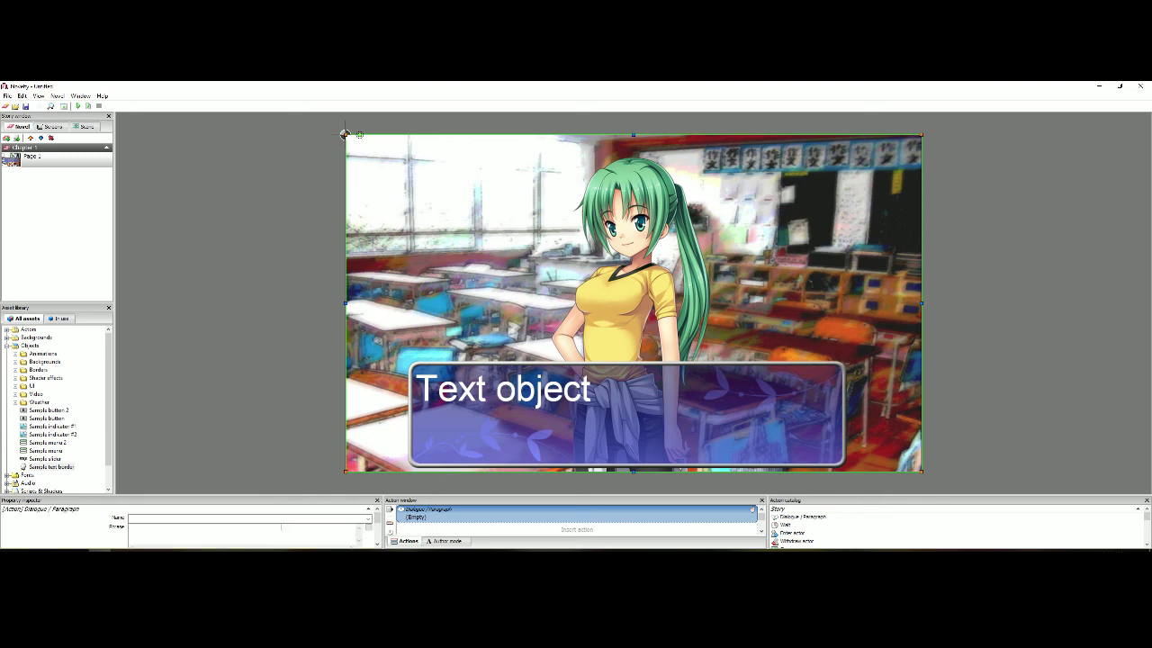
Choose Dialog > Display dialogue phrase from the Text object's context menu.
click(547, 396)
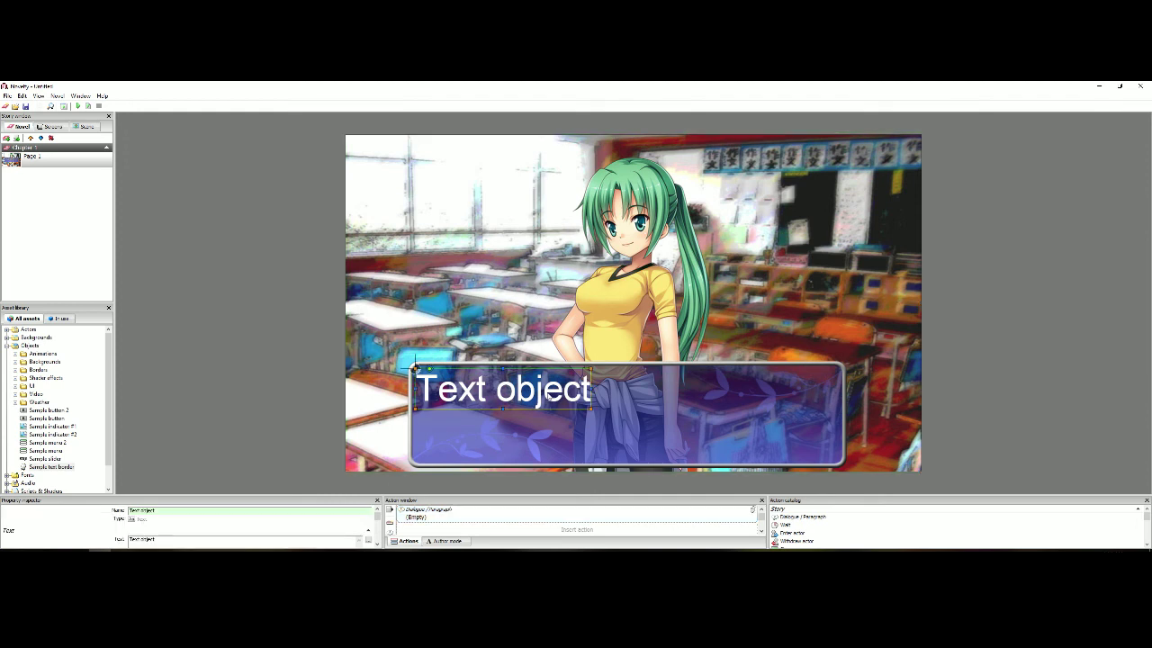
right_click(548, 394)
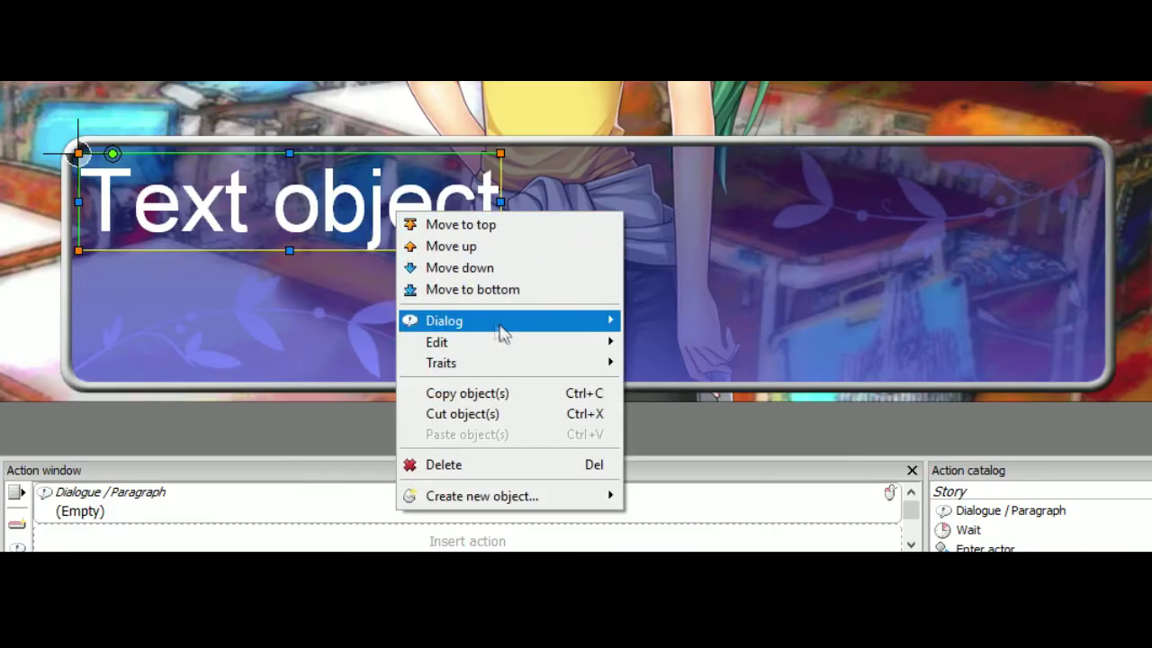
mouse_move(504, 331)
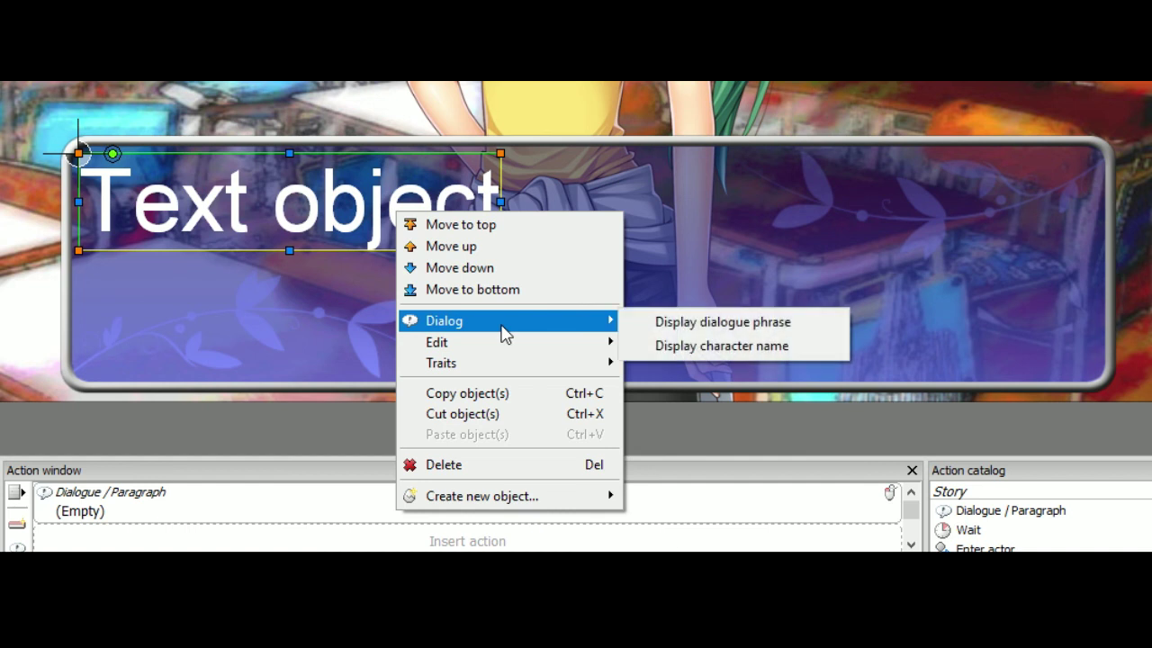
click(687, 323)
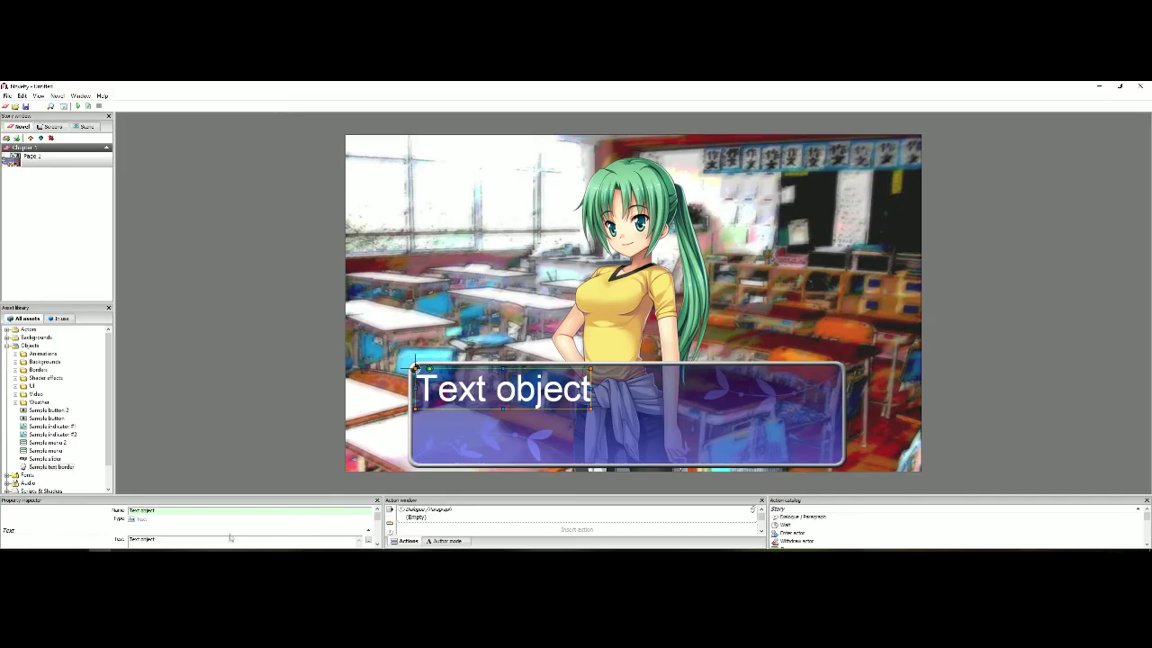
Clear 'Text object' and enter 'Going to the country, gonna eat a lot of peaches' as the dialogue phrase.
drag(230, 539, 95, 532)
key(Delete)
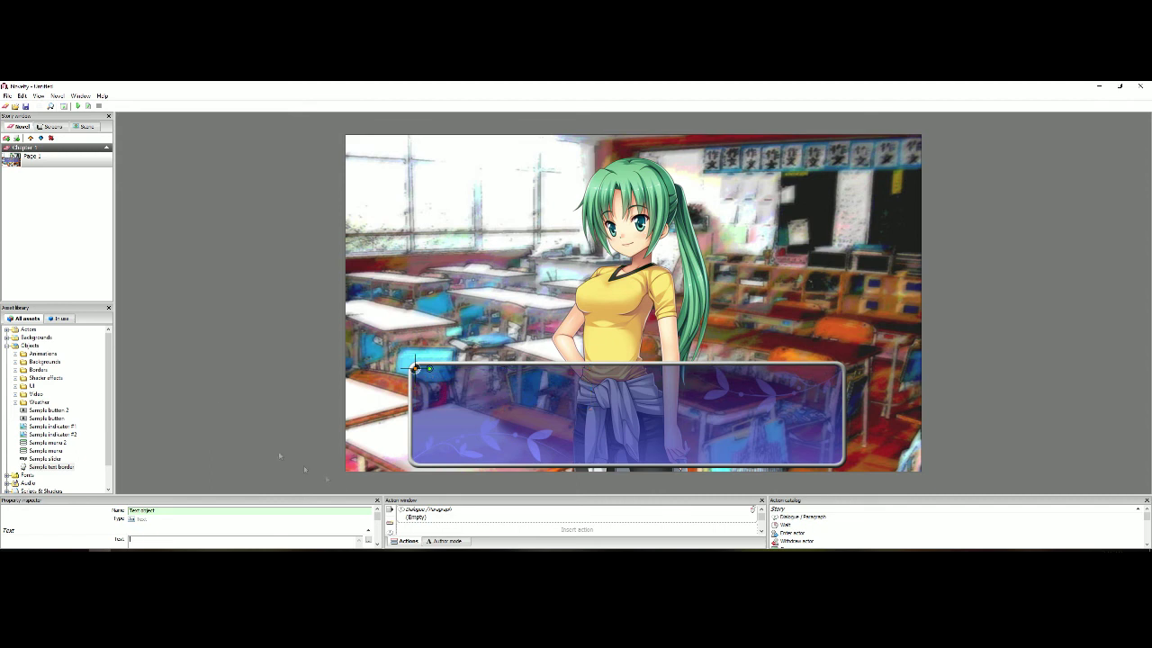
click(451, 514)
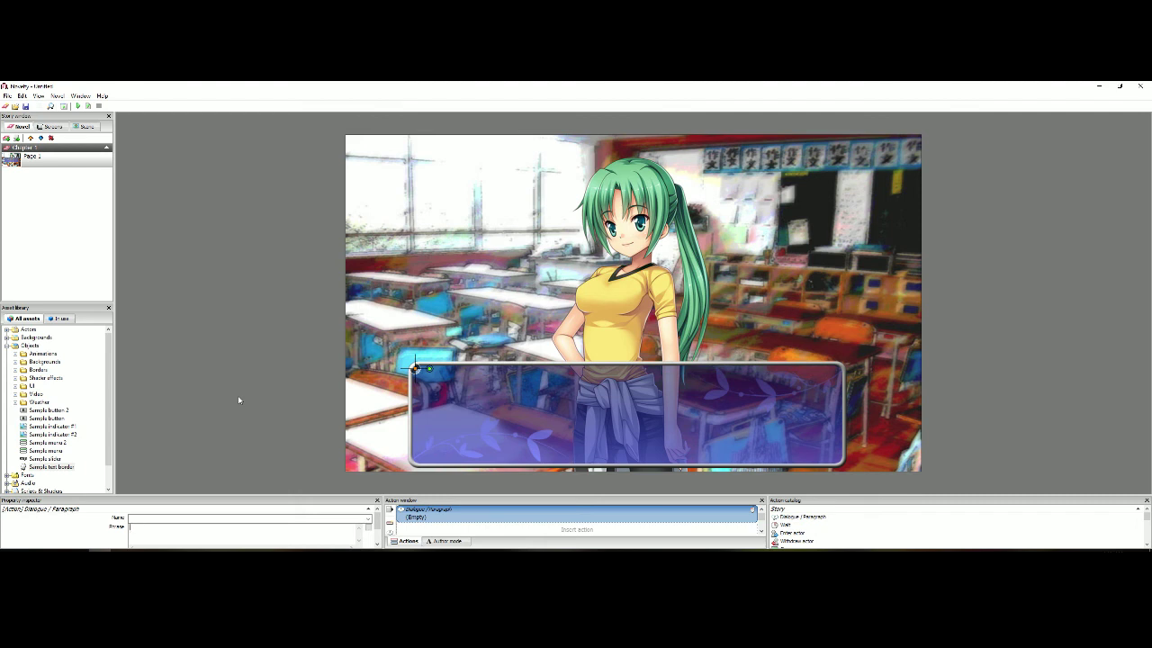
text(Going)
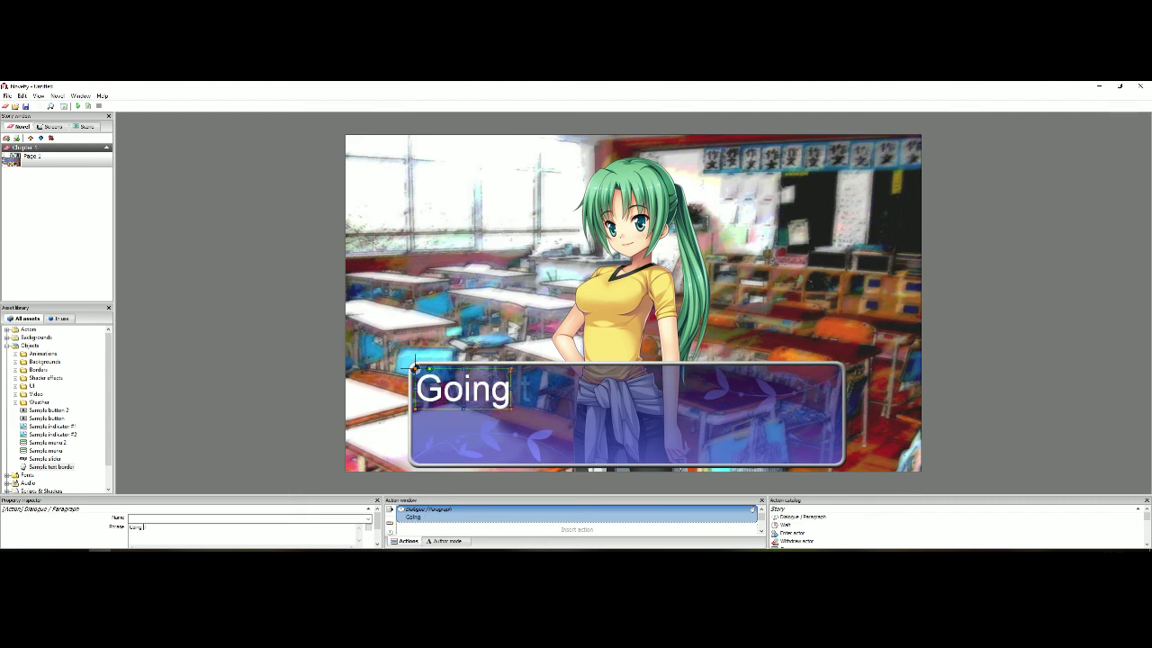
text( to the country)
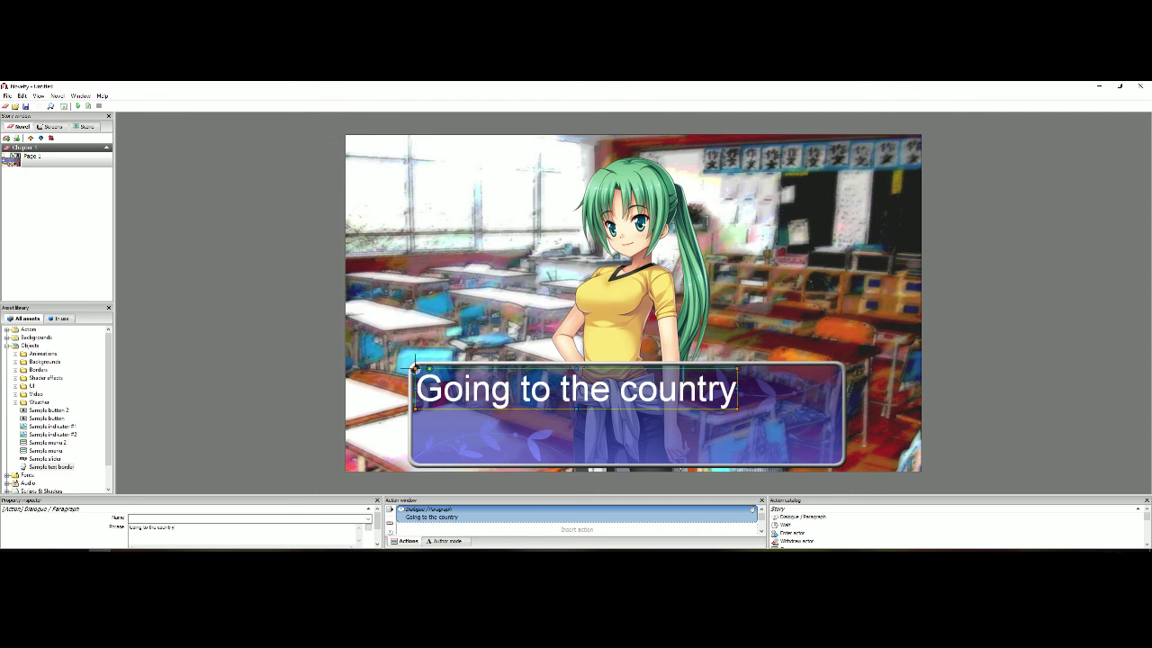
text(, gonna eat a lot)
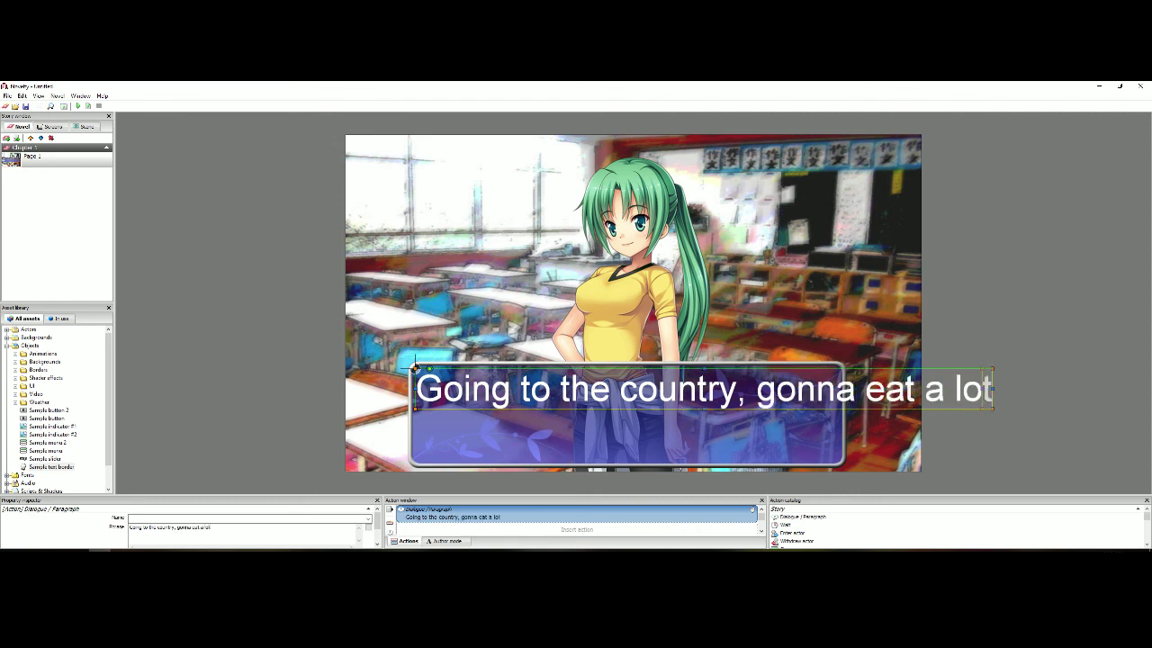
text( of peaches.)
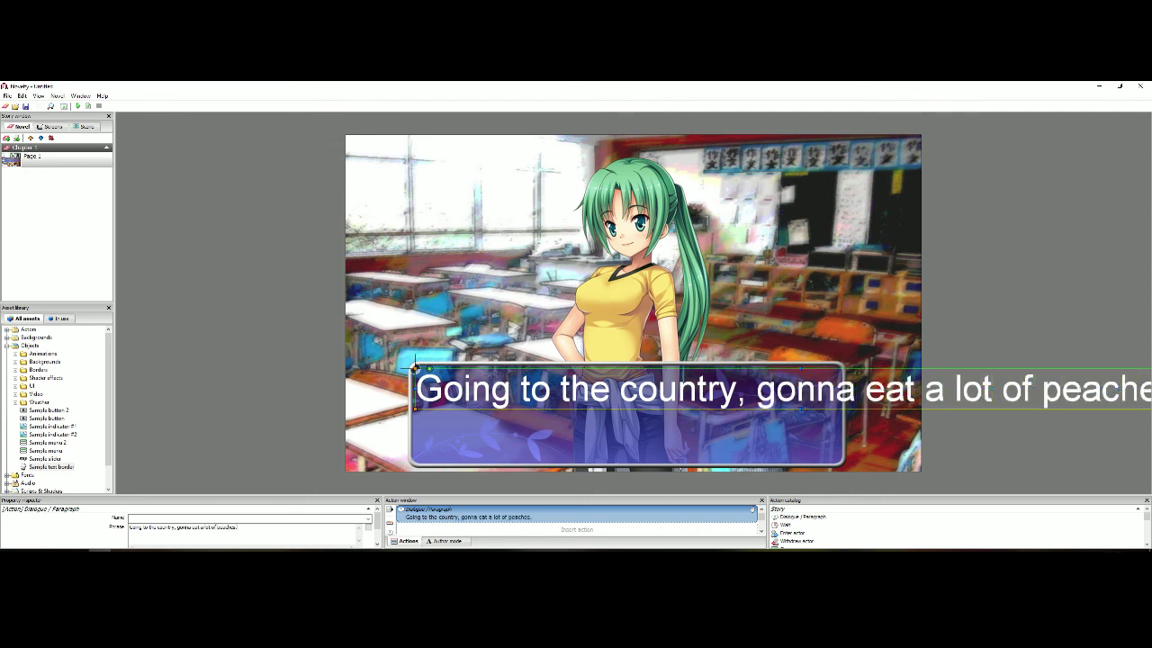
scroll(790, 403, down, 1)
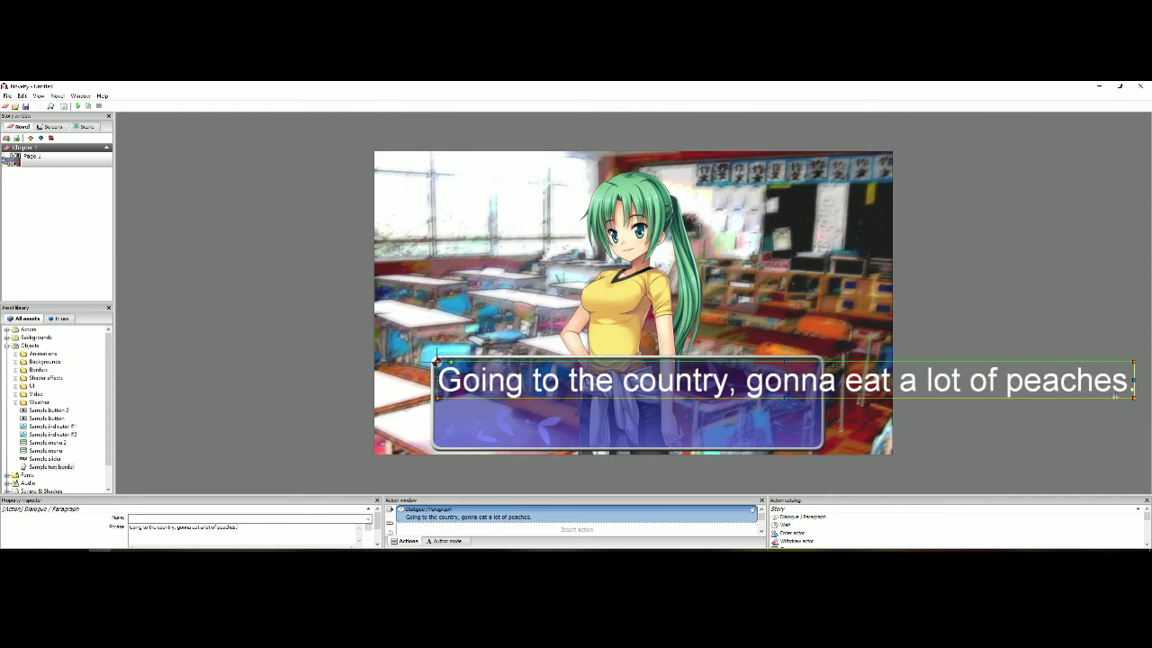
Scale the dialogue text box down so the peaches line fits within the border.
drag(1133, 397, 774, 378)
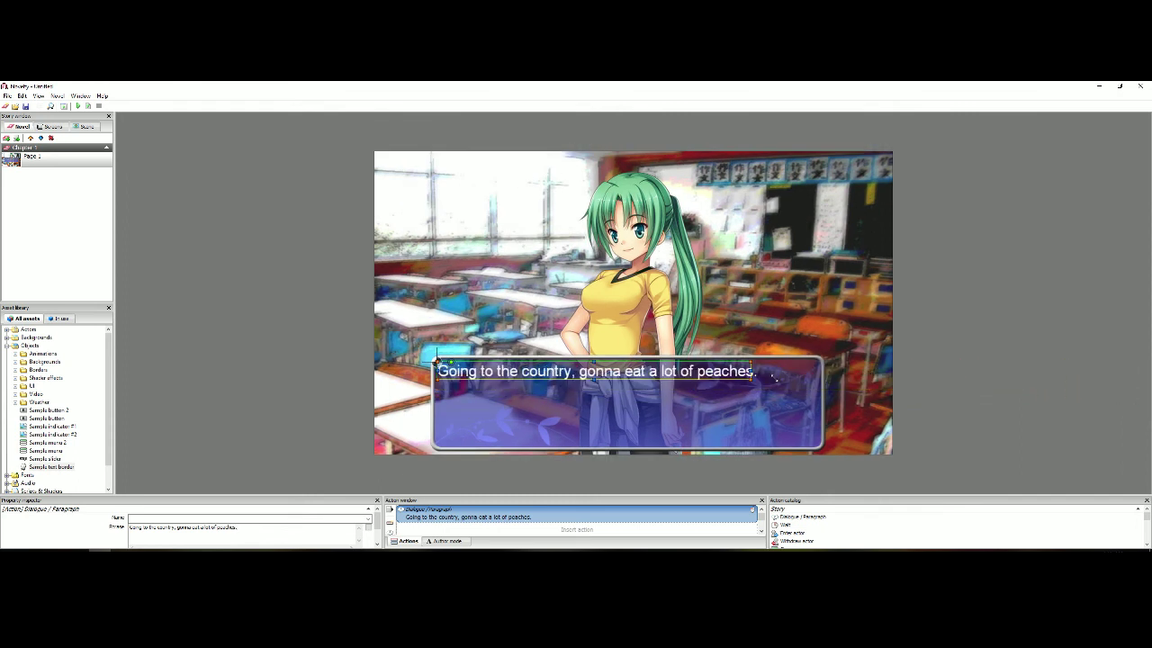
scroll(774, 378, up, 1)
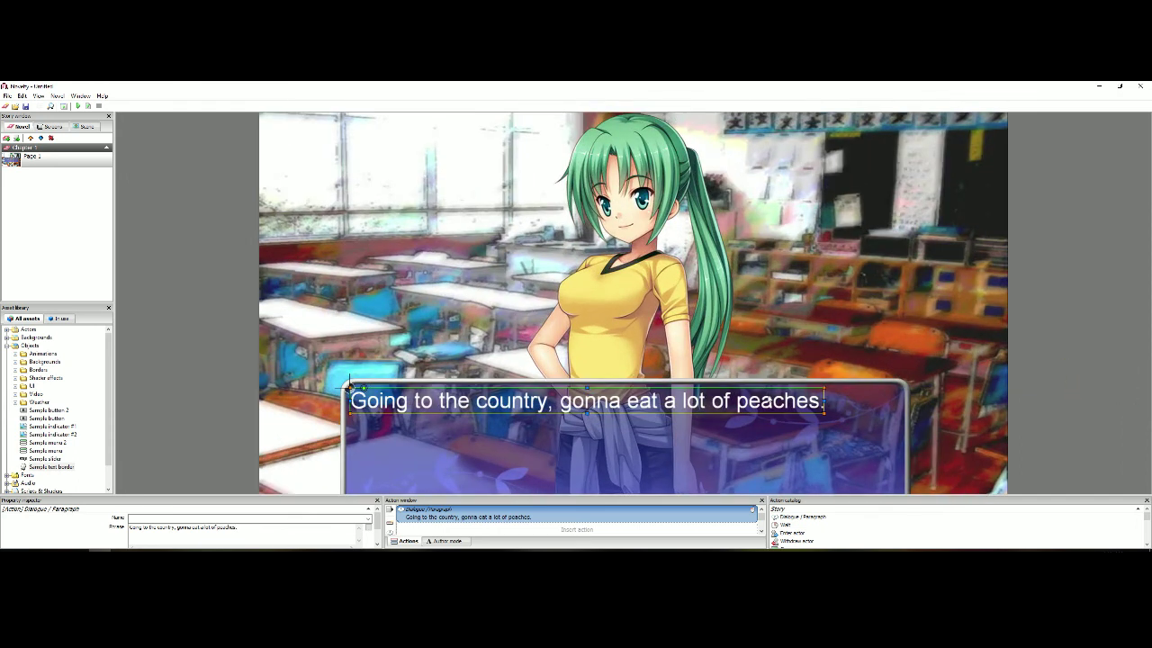
scroll(348, 386, down, 2)
scroll(360, 383, up, 1)
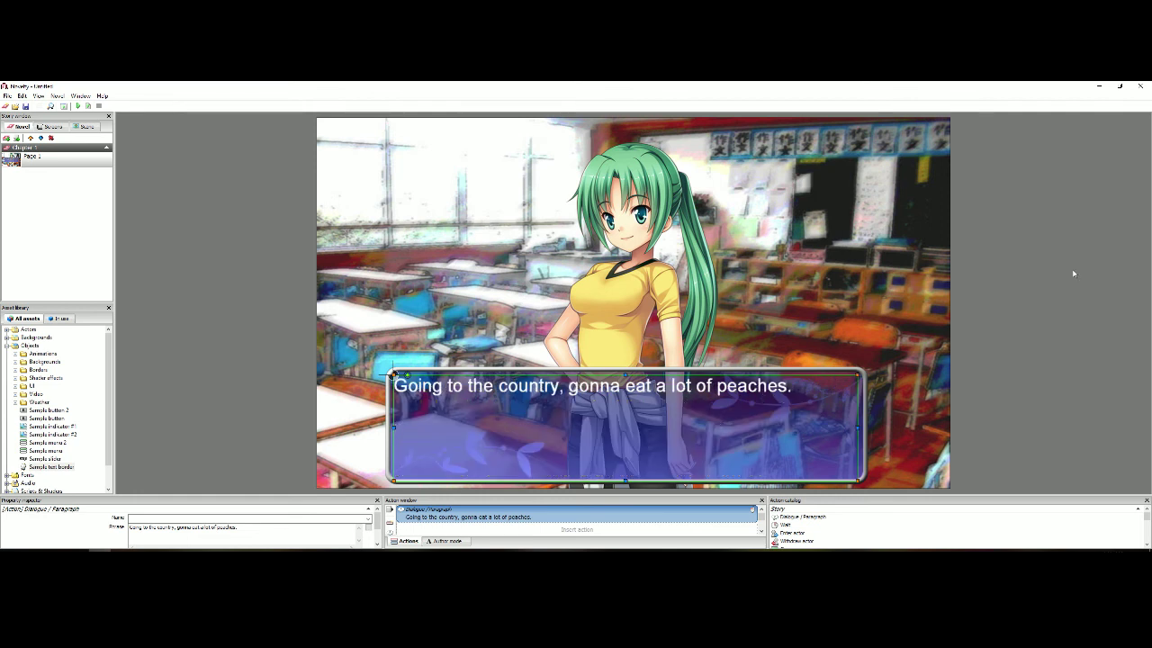
click(444, 394)
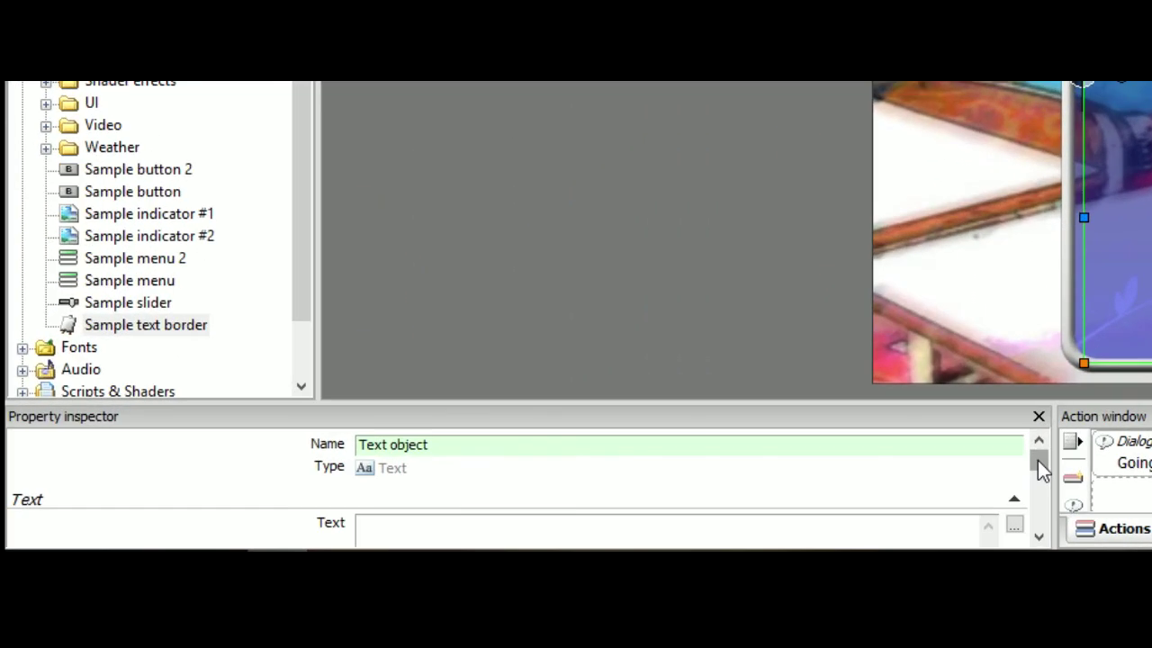
Set the dialogue text's animation type to Simple fade at speed 20.
drag(378, 518, 376, 522)
drag(1030, 466, 1021, 489)
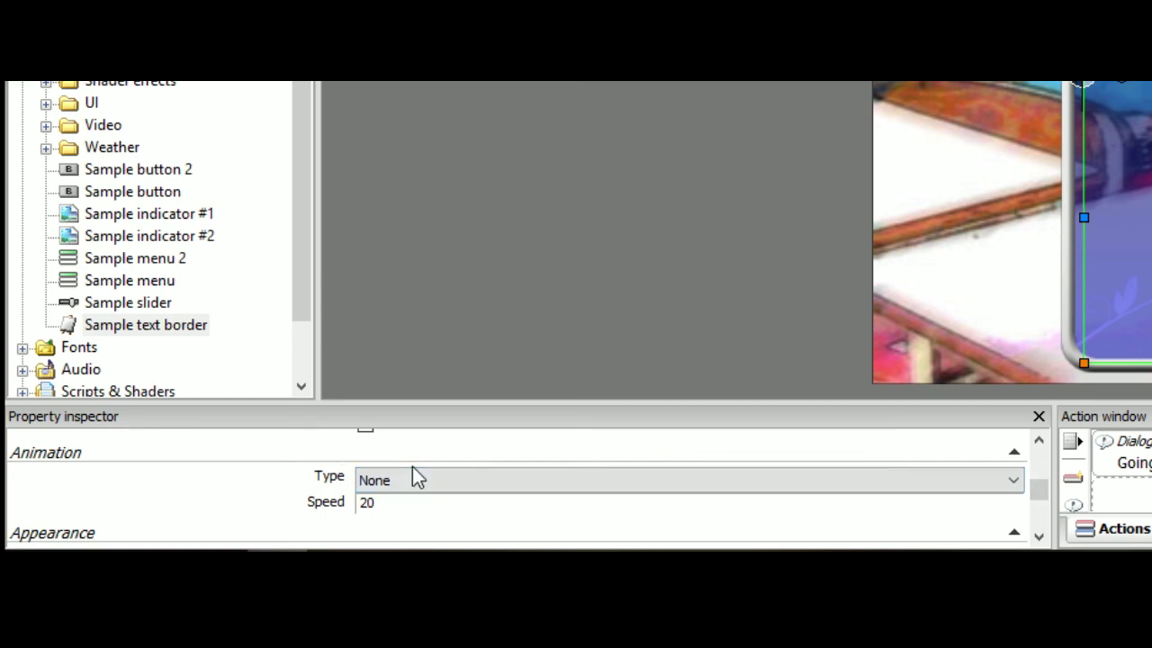
click(492, 480)
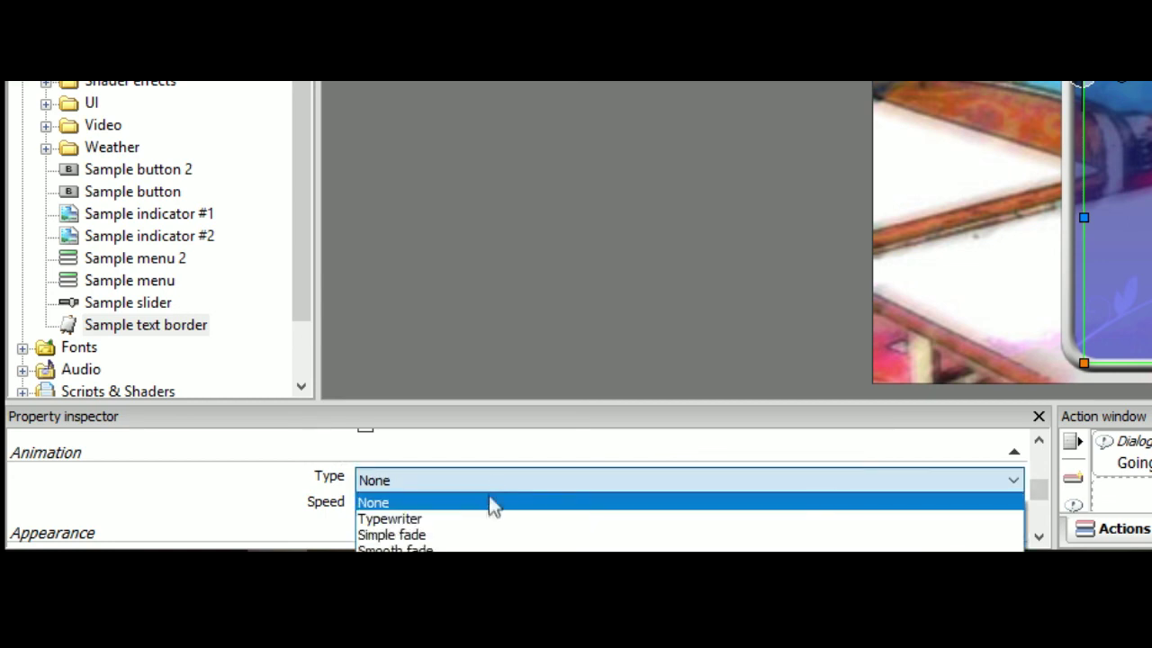
click(482, 536)
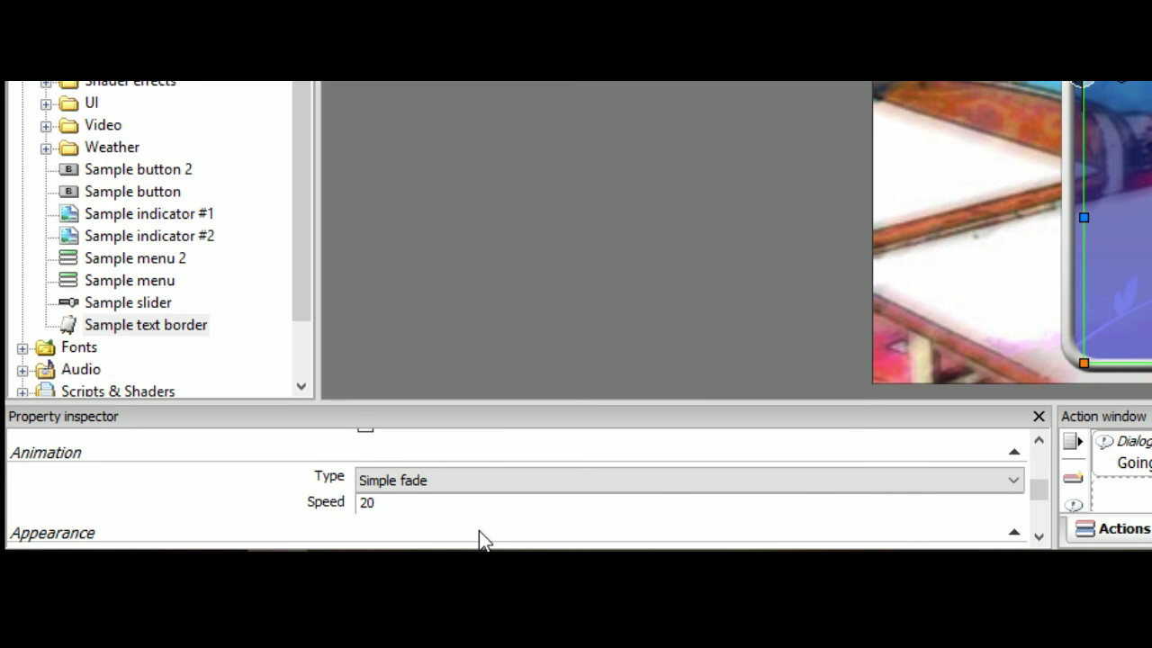
key(Escape)
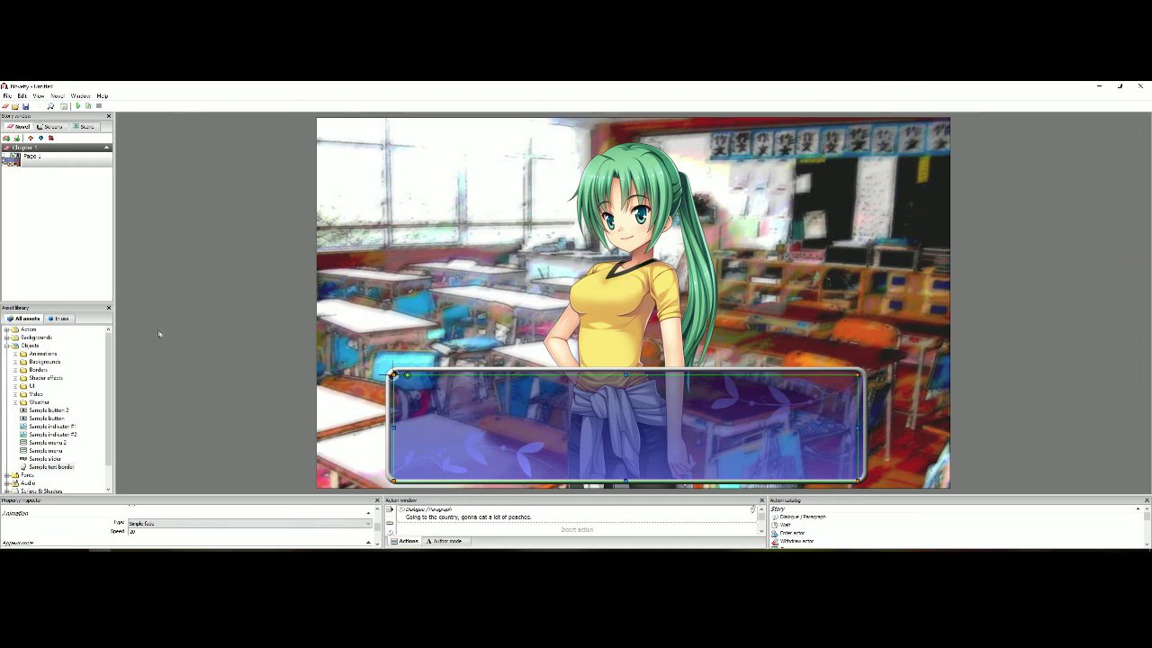
Clear the selection and preview Page 1 so the peaches line fades into the dialogue box.
click(242, 286)
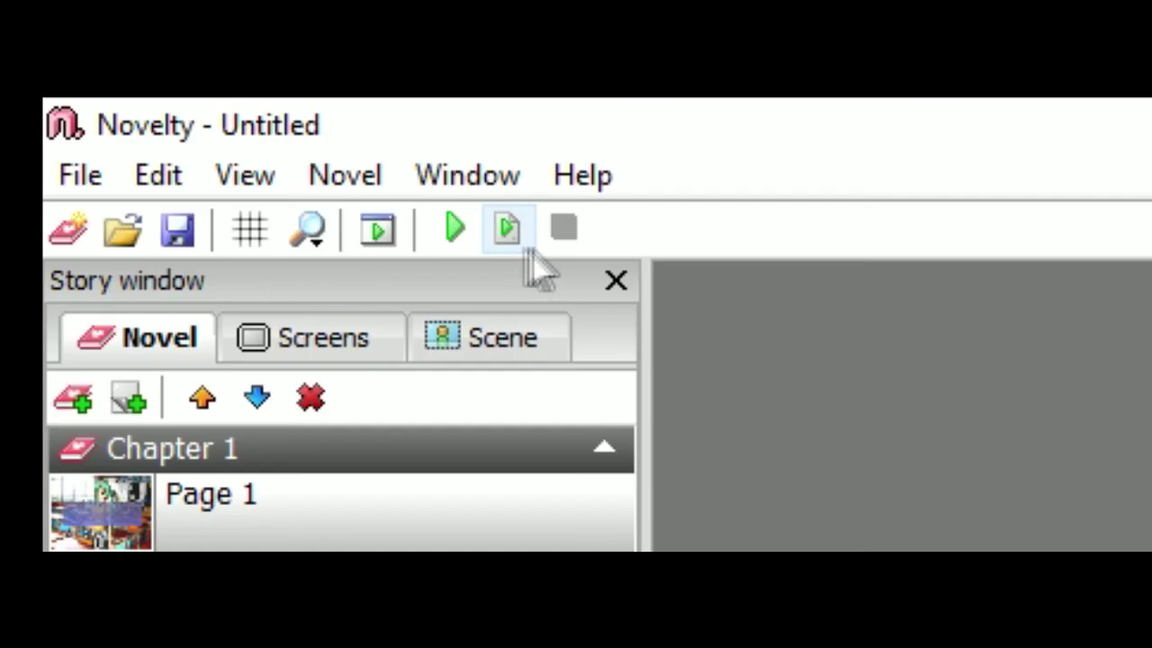
click(88, 108)
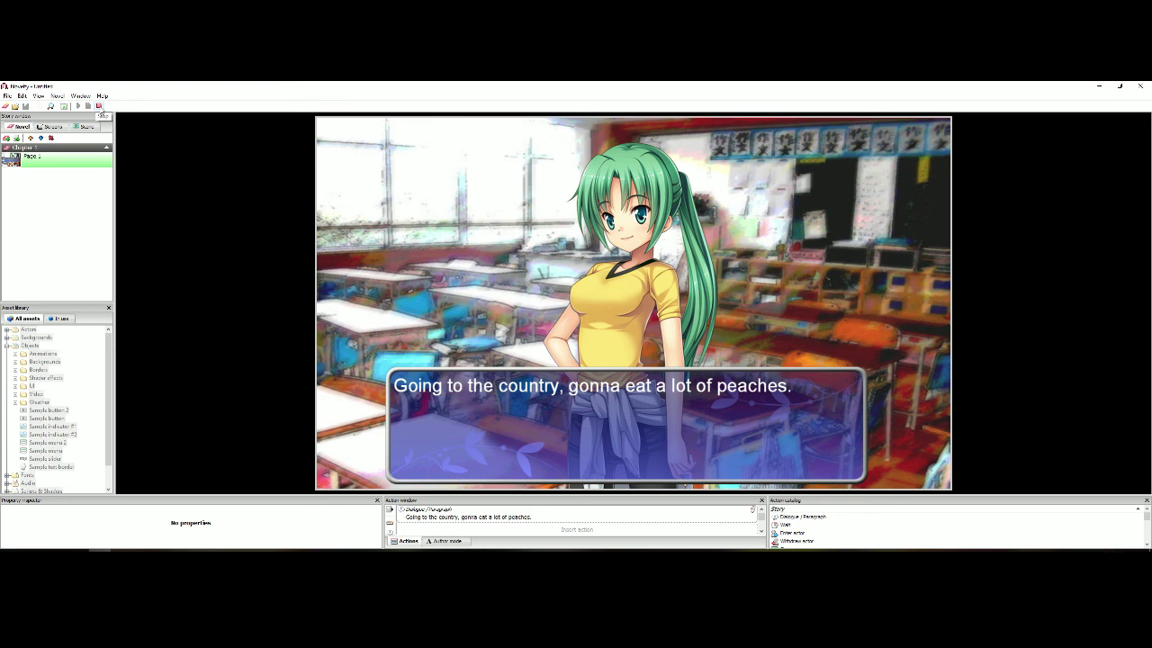
Stop the preview and try a handwritten font on the dialogue line.
click(99, 106)
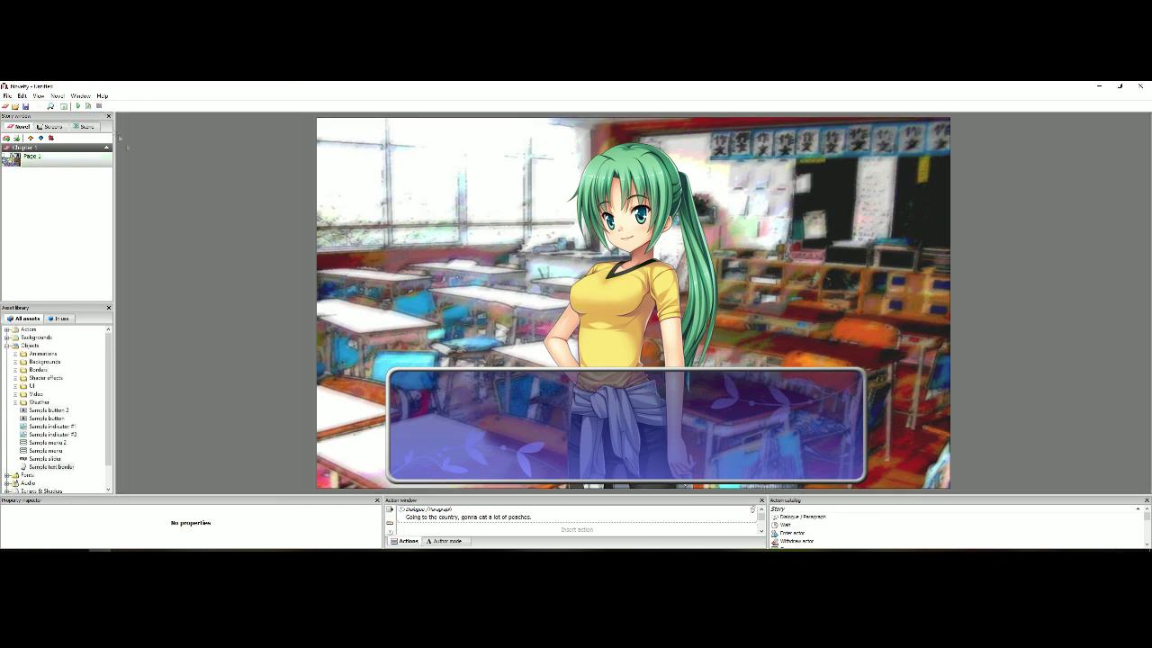
click(481, 513)
click(270, 513)
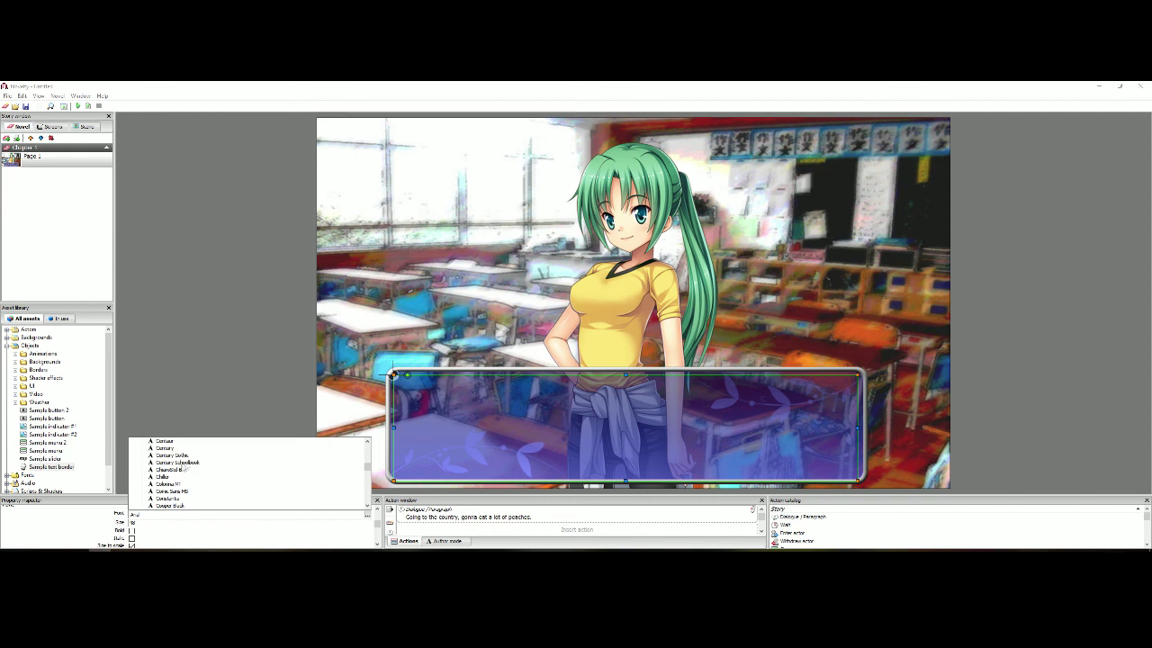
click(165, 477)
click(433, 519)
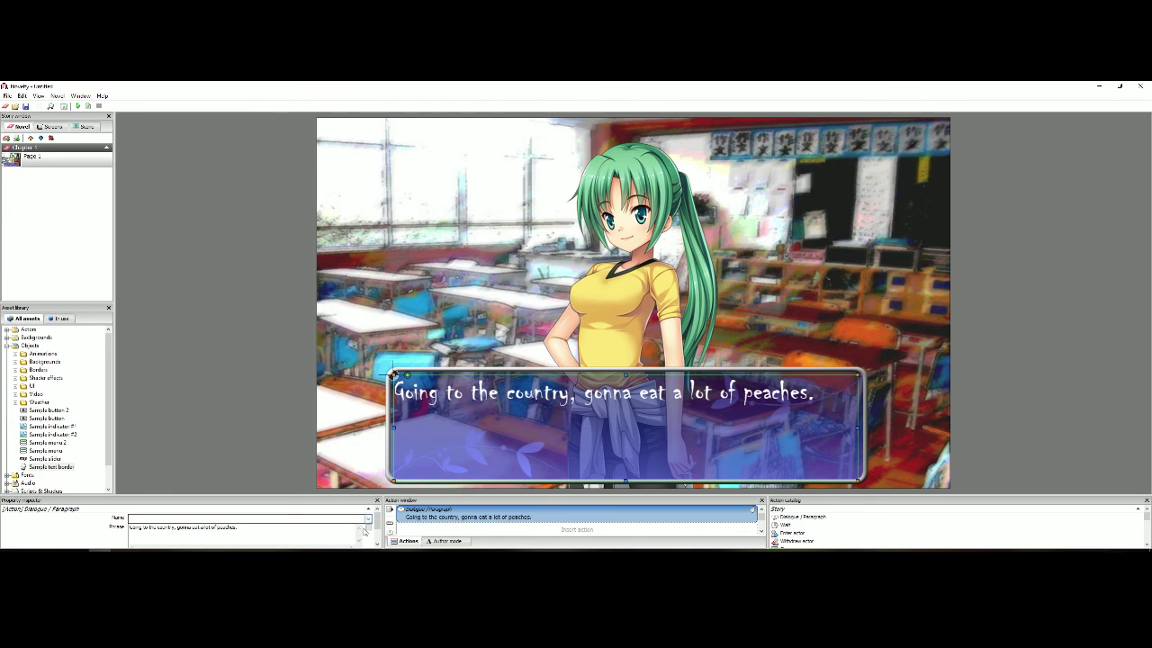
Switch the dialogue text to a plain sans-serif font instead.
click(248, 395)
click(401, 396)
scroll(378, 525, down, 3)
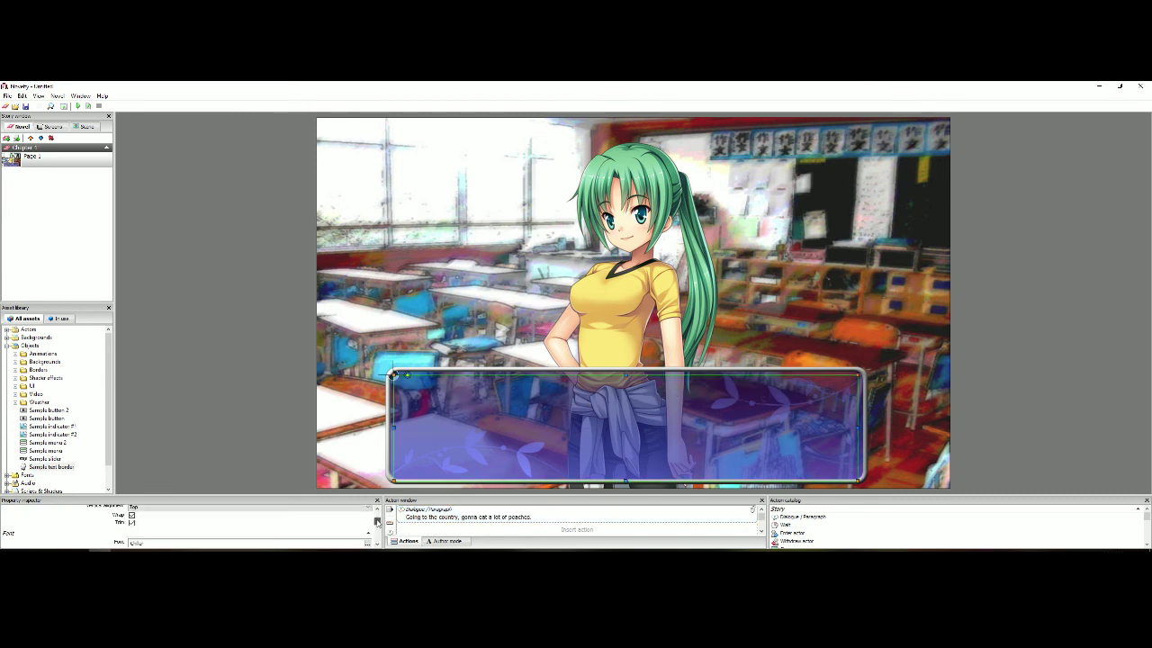
scroll(377, 524, up, 2)
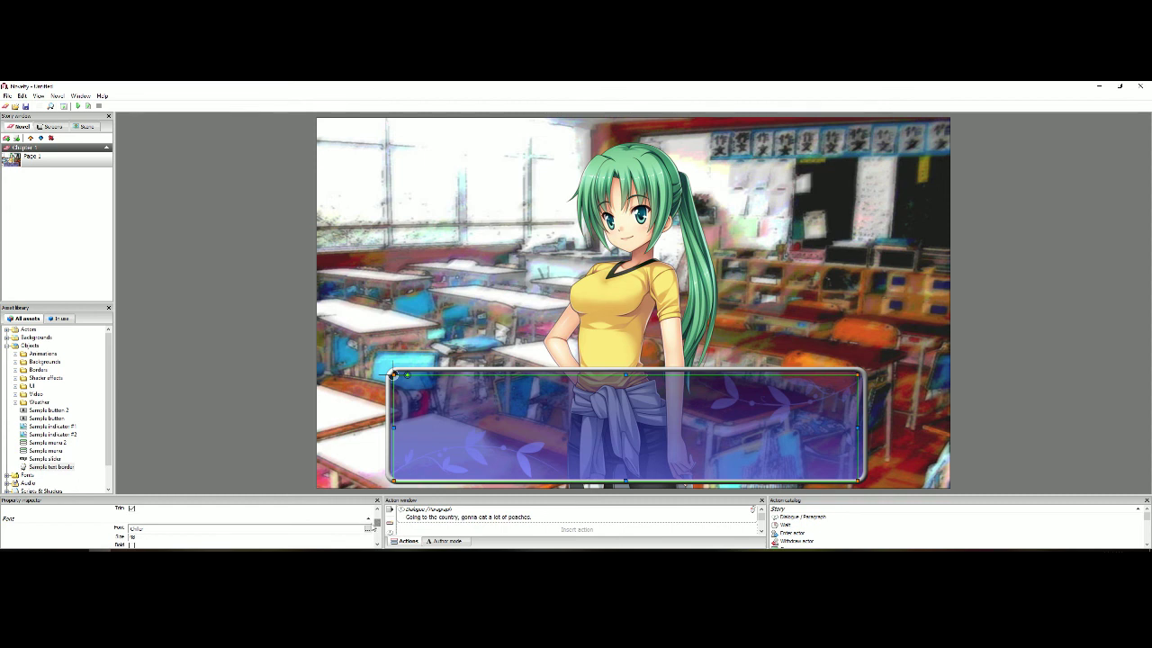
click(368, 530)
scroll(189, 486, down, 20)
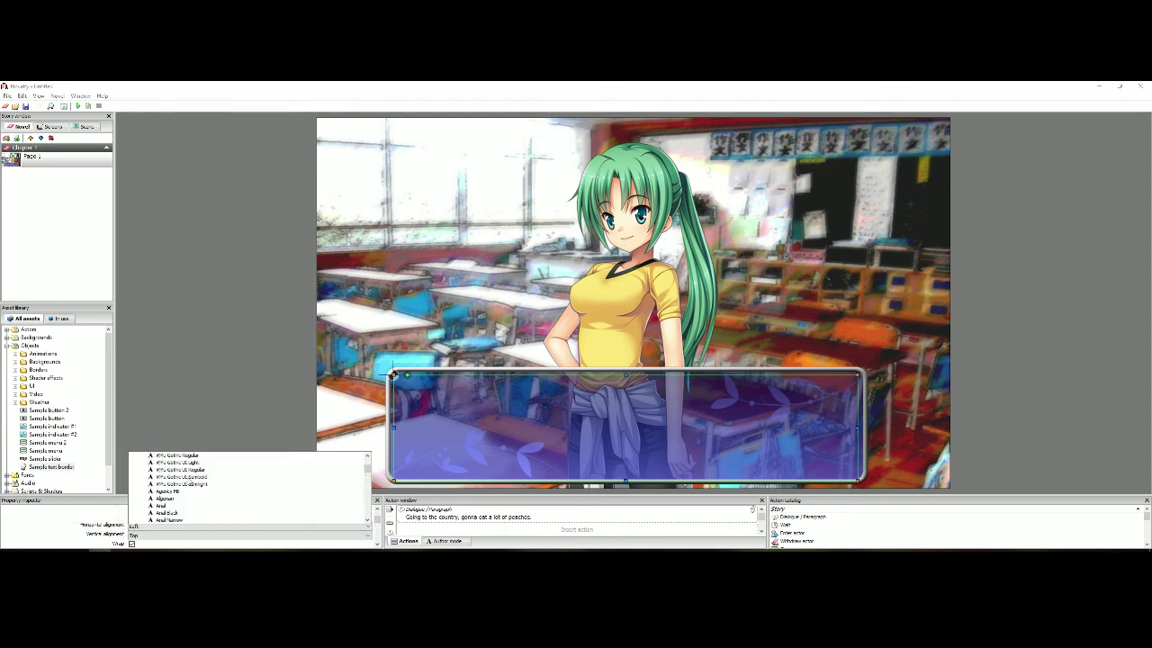
scroll(186, 483, up, 20)
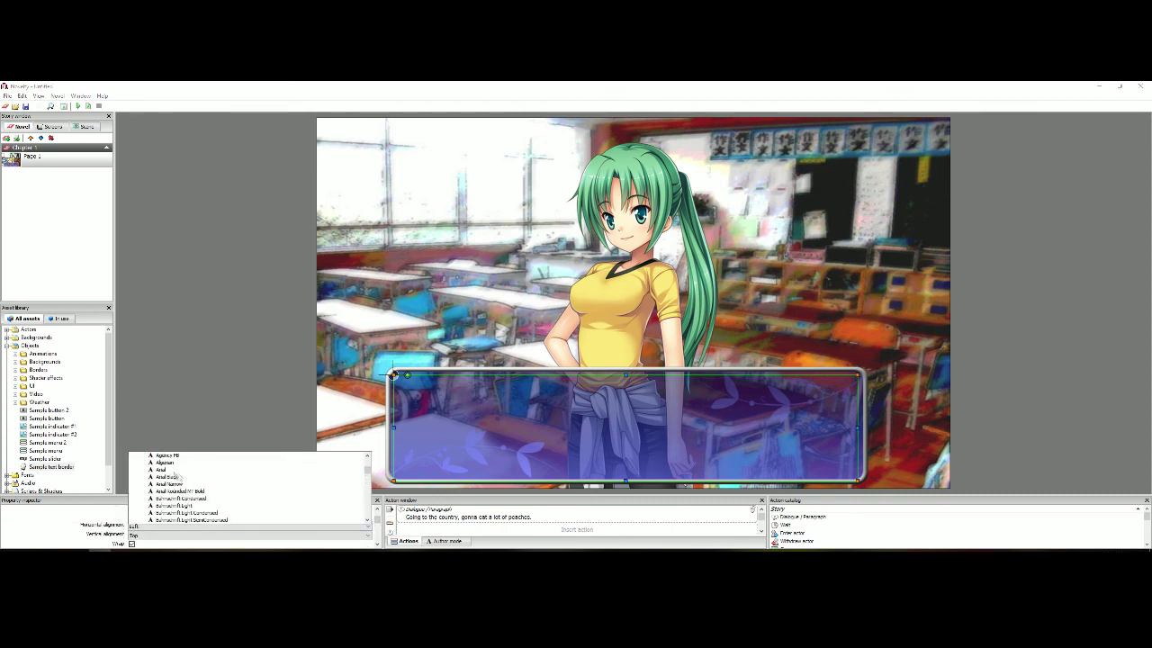
click(189, 387)
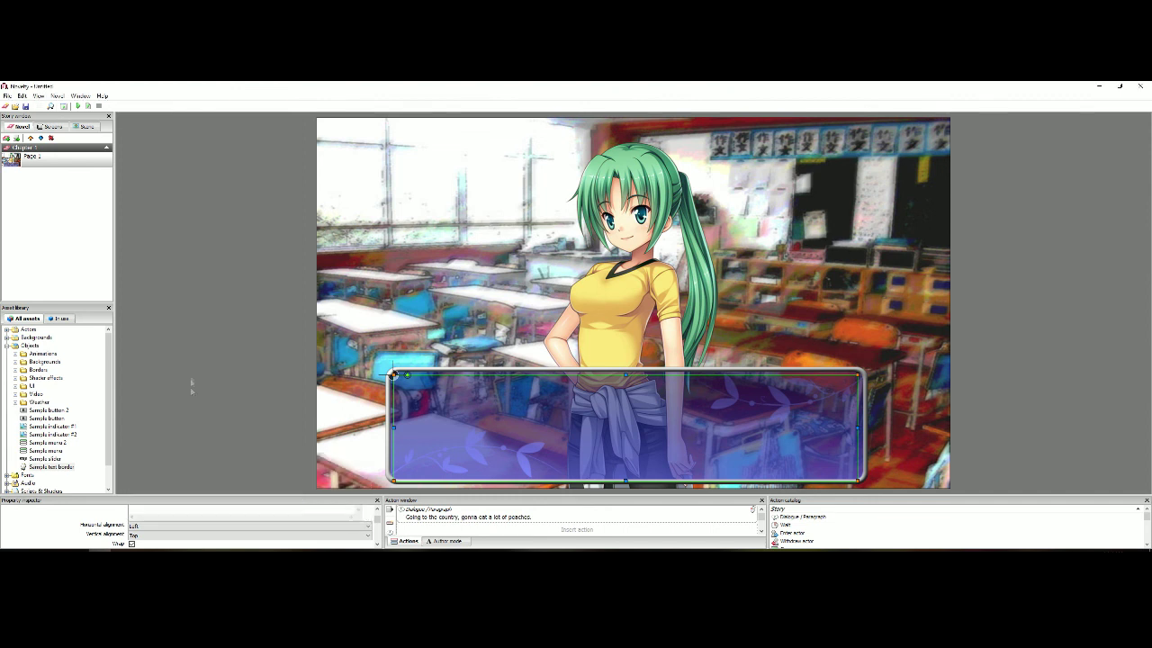
click(302, 450)
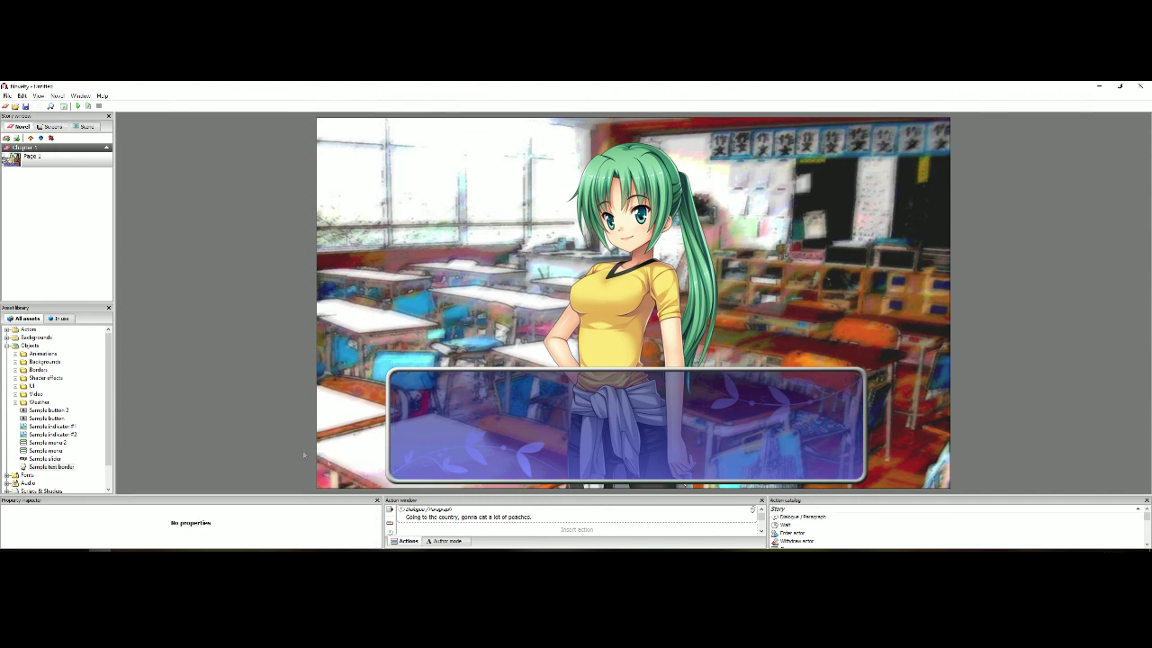
click(199, 336)
Resize the dialogue text box so the peaches line fits on one row.
click(848, 475)
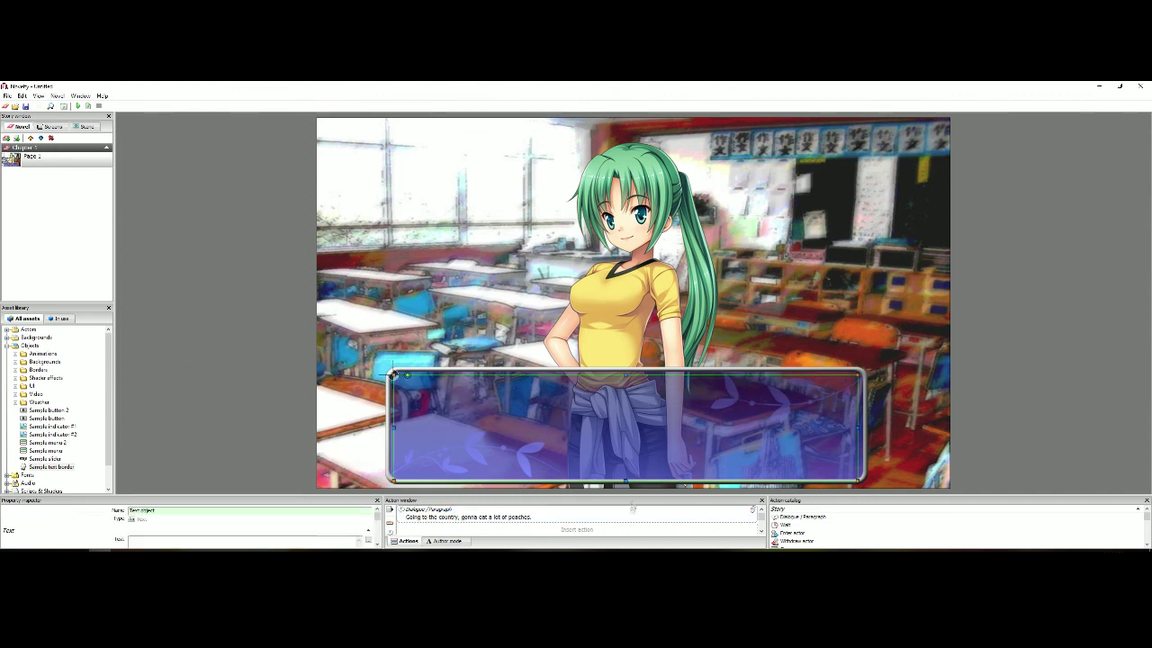
drag(848, 475, 860, 482)
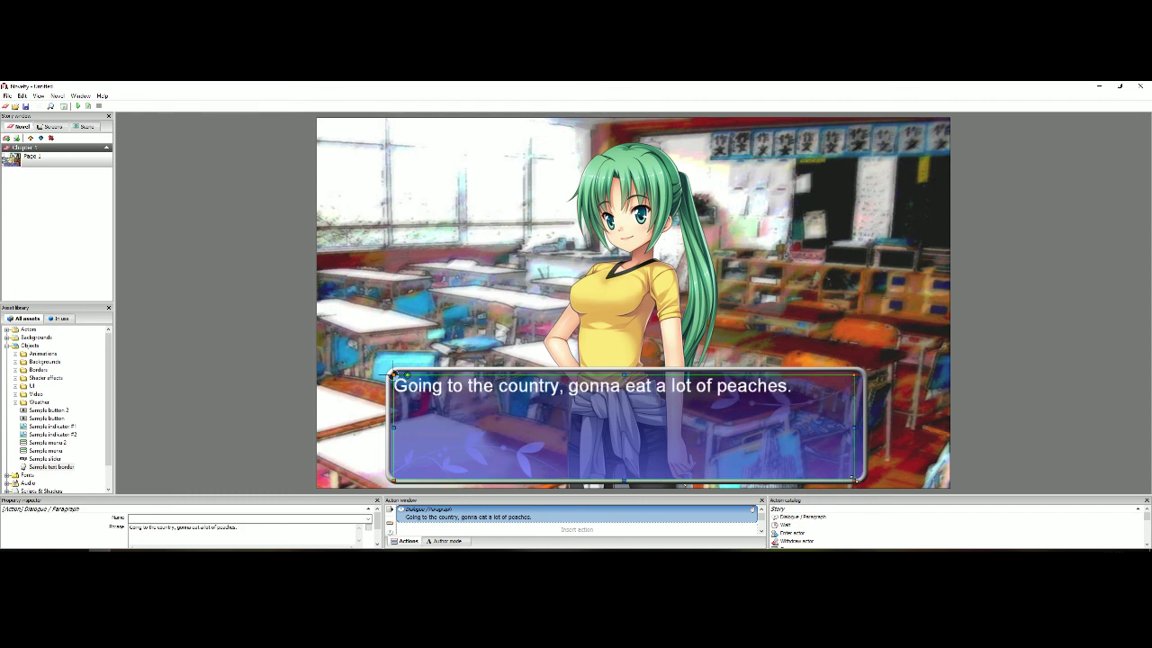
click(228, 336)
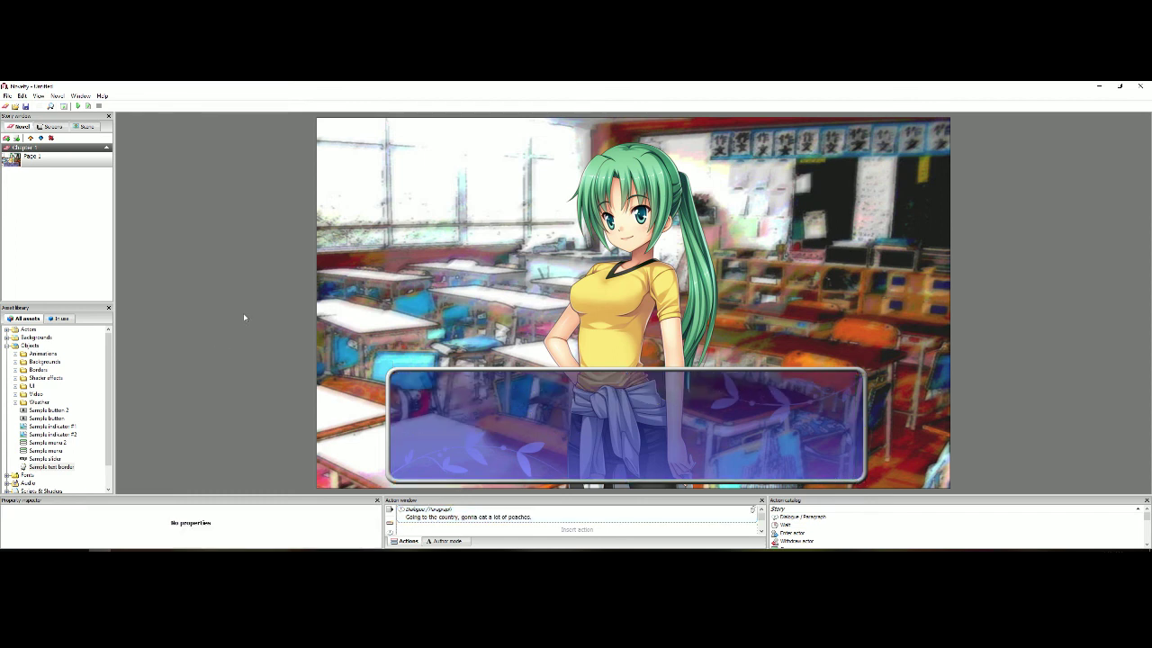